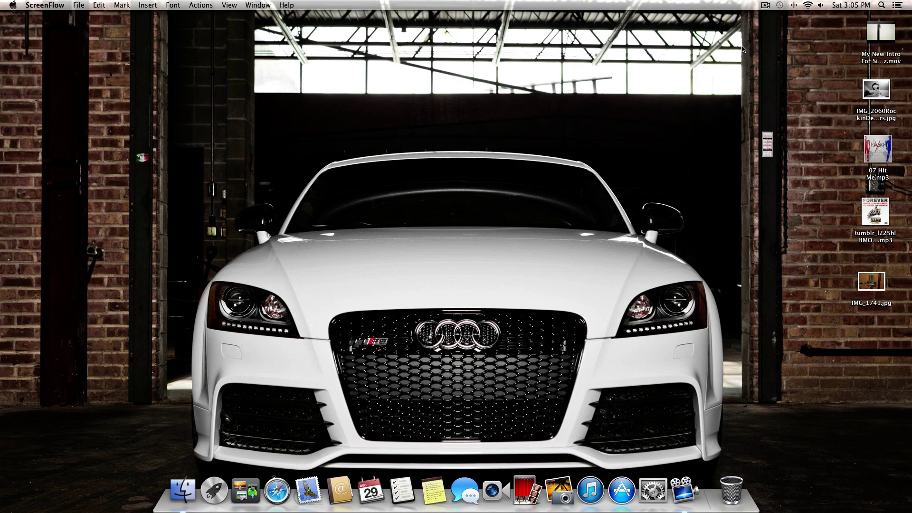
Launch Cinema 4D from Launchpad to get an empty Untitled 1 scene.
left_click(204, 491)
left_click(459, 386)
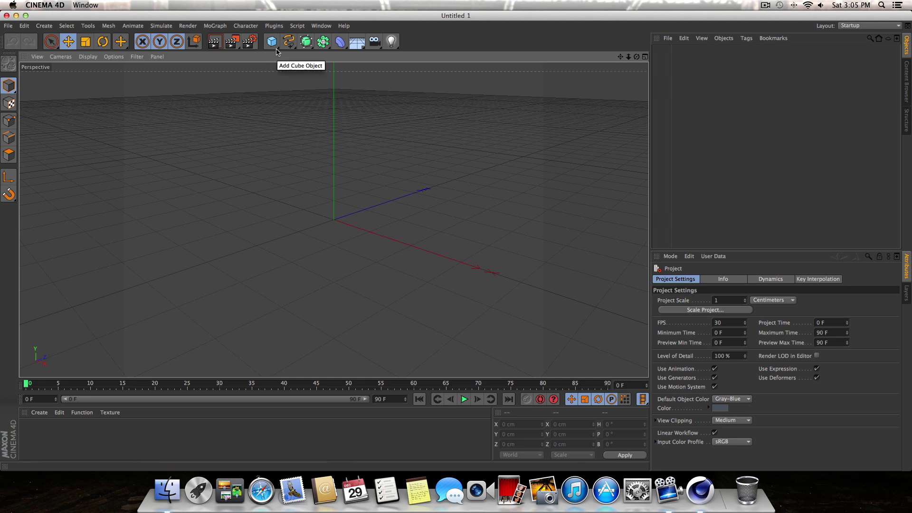
Add a Cube and resize it into a pillar about 35 × 139 × 44 cm.
left_click_drag(277, 51, 352, 49)
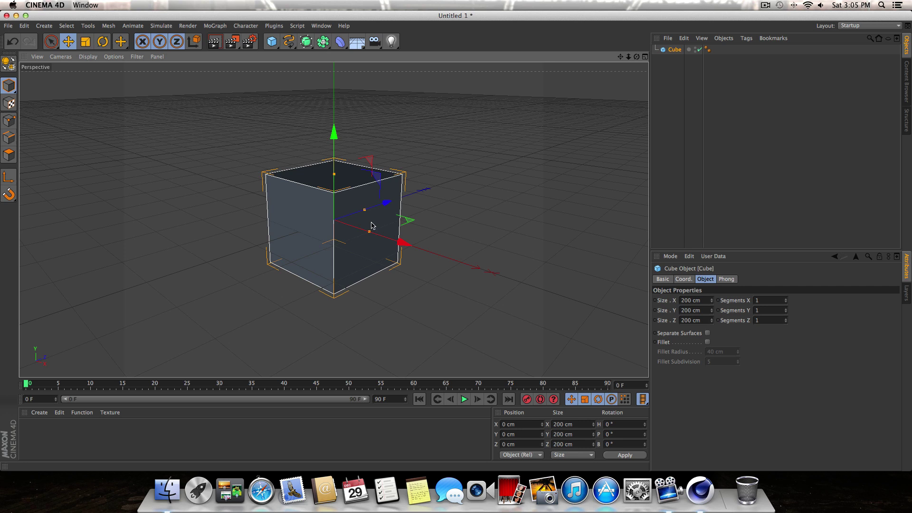
left_click_drag(277, 47, 506, 28)
left_click_drag(460, 240, 427, 204, "alt")
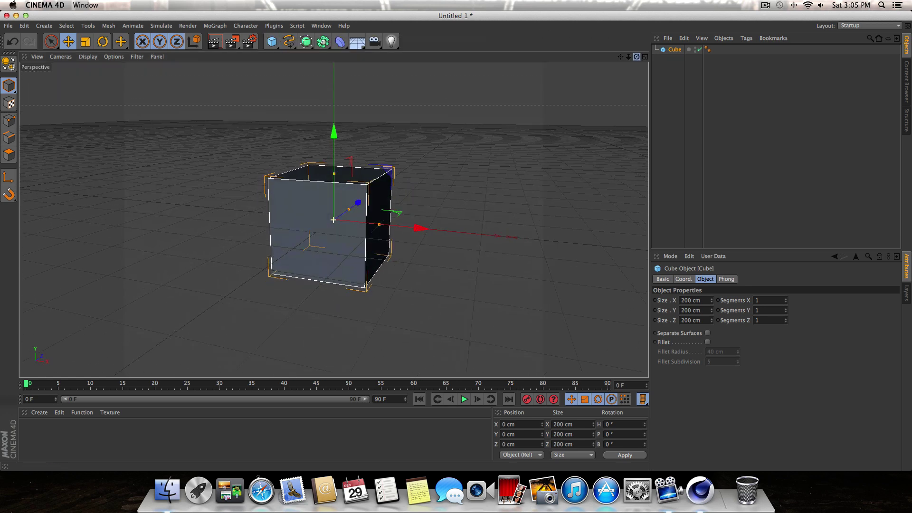
left_click_drag(380, 226, 346, 219)
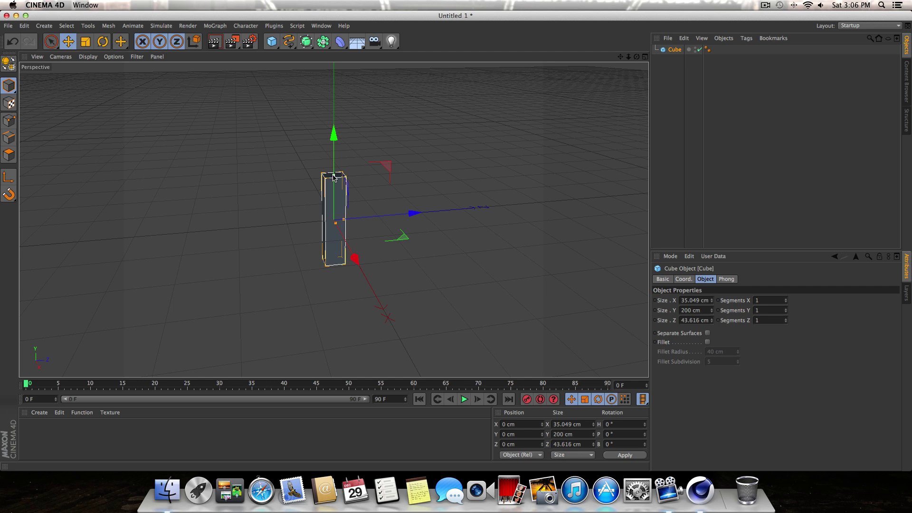
left_click_drag(334, 177, 334, 189)
left_click_drag(636, 56, 702, 58)
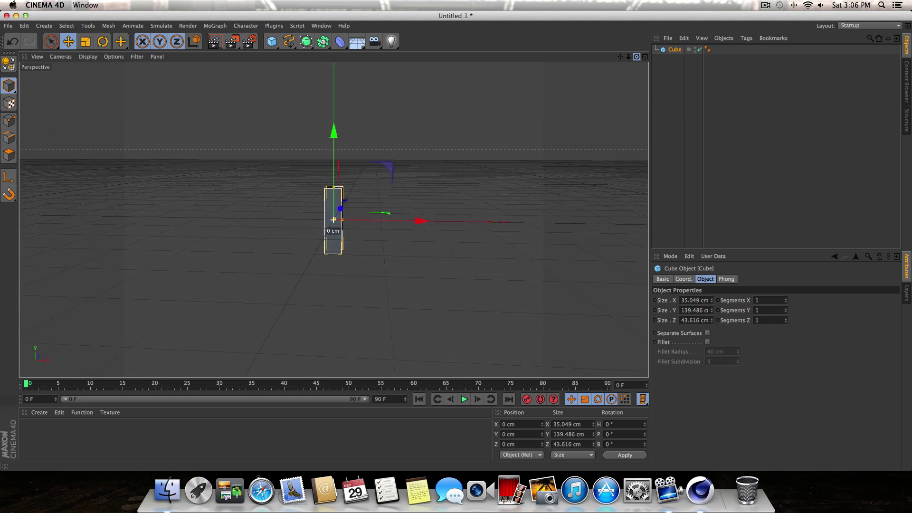
mouse_move(628, 57)
left_mouse_down()
mouse_move(633, 87)
mouse_move(638, 58)
left_mouse_up()
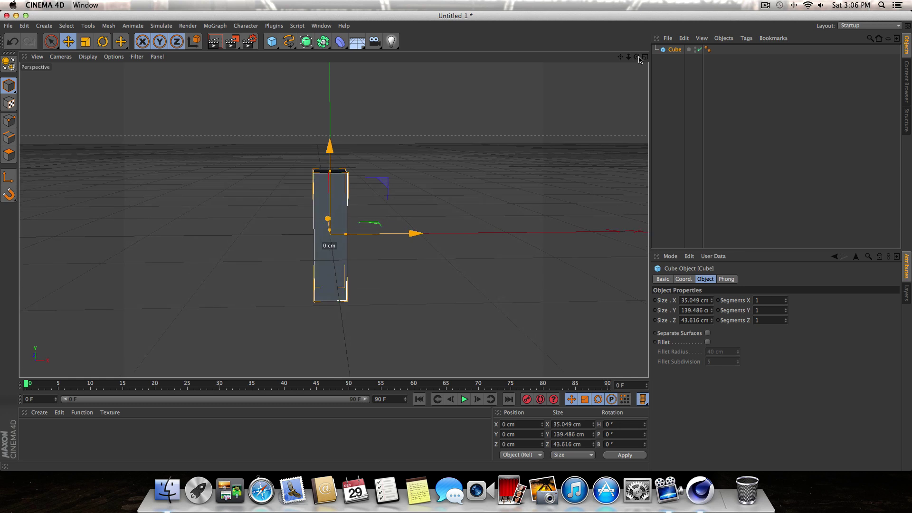
Add a Cloner, put the Cube inside it, and set the clone Count to 10.
left_click(216, 27)
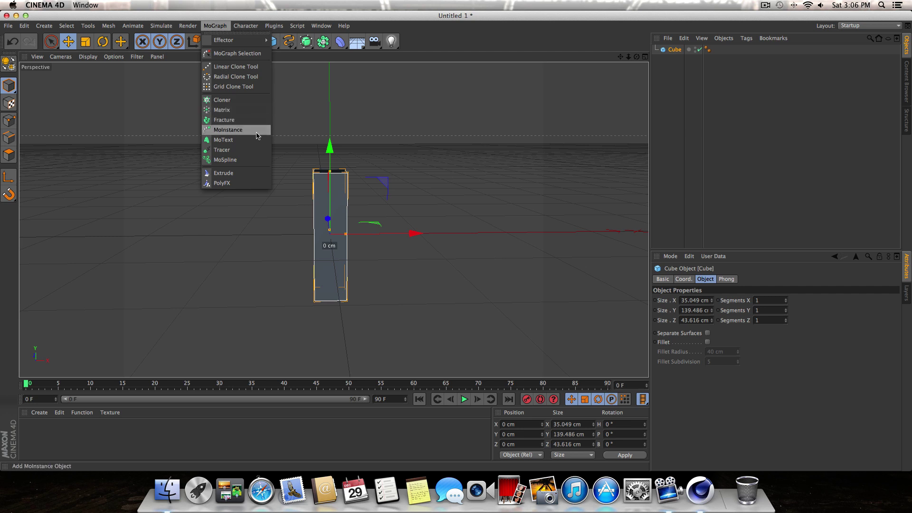
left_click(238, 101)
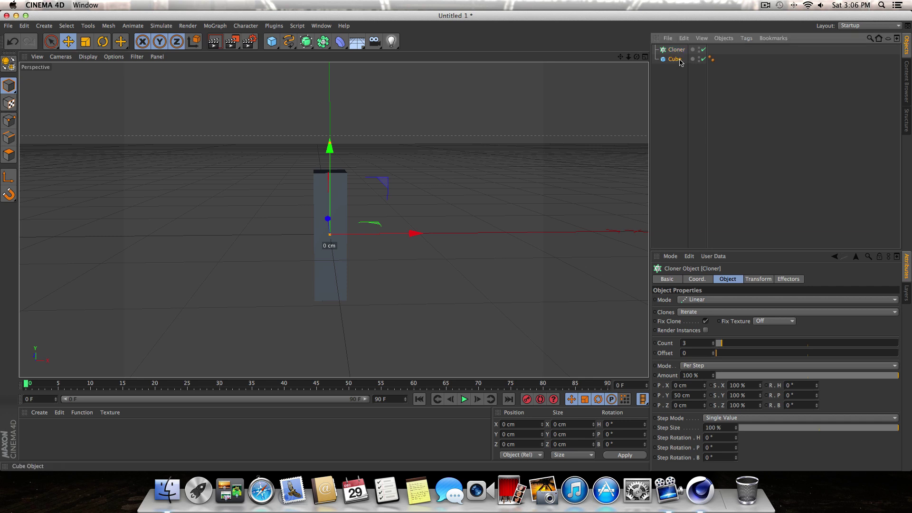
left_click_drag(679, 60, 680, 51)
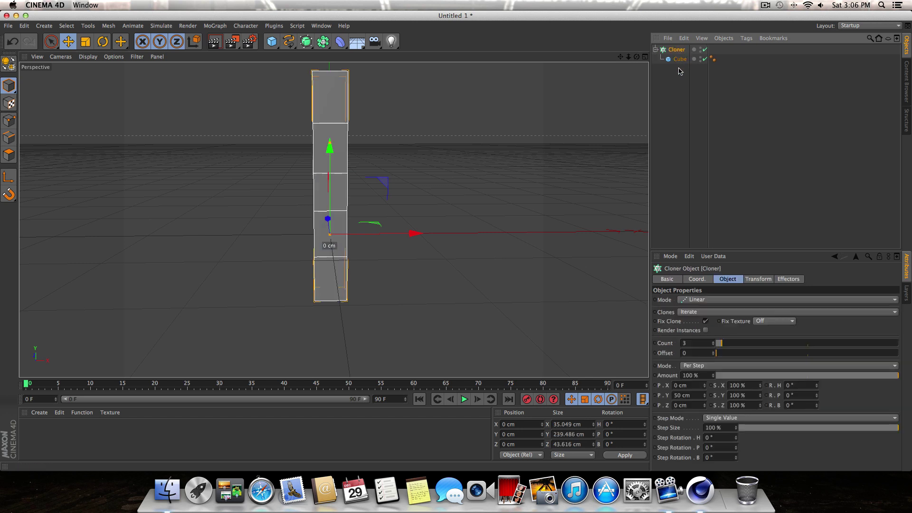
left_click(676, 50)
mouse_move(331, 146)
left_mouse_down()
mouse_move(372, 161)
mouse_move(453, 236)
left_mouse_up()
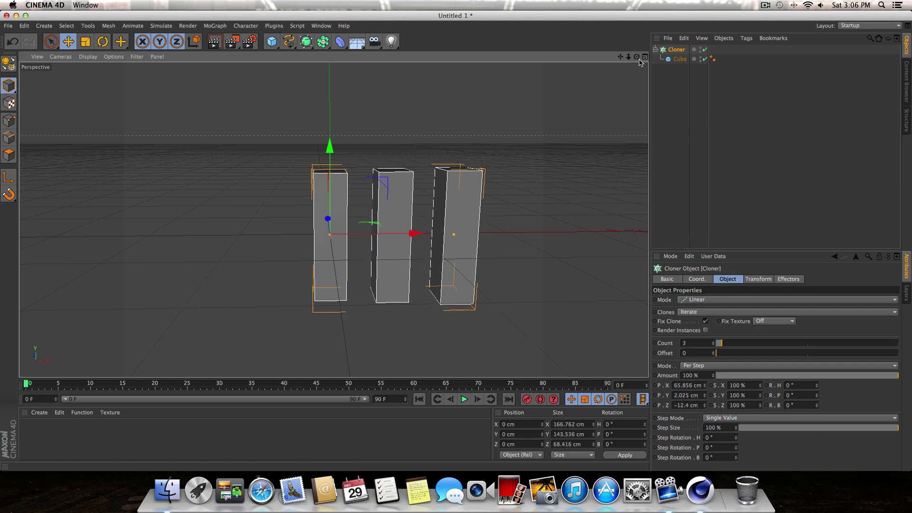
left_click_drag(333, 219, 345, 222, "alt")
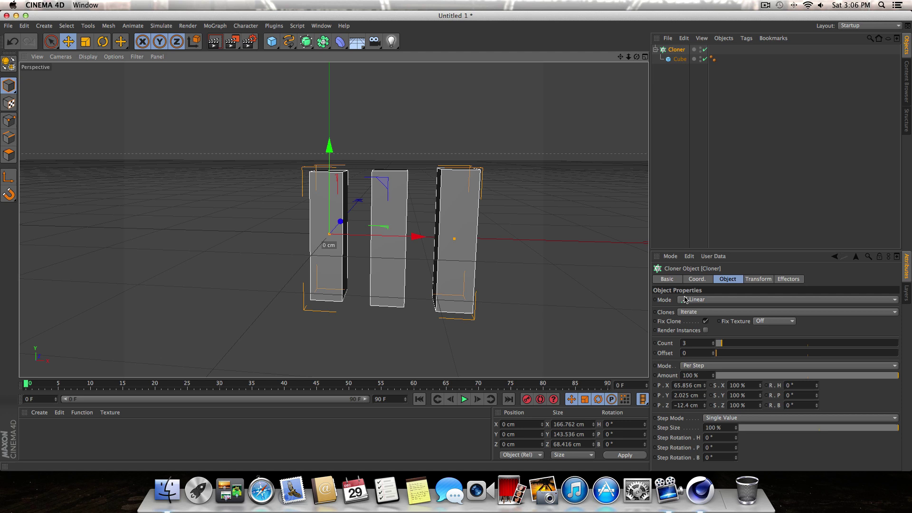
double_click(694, 344)
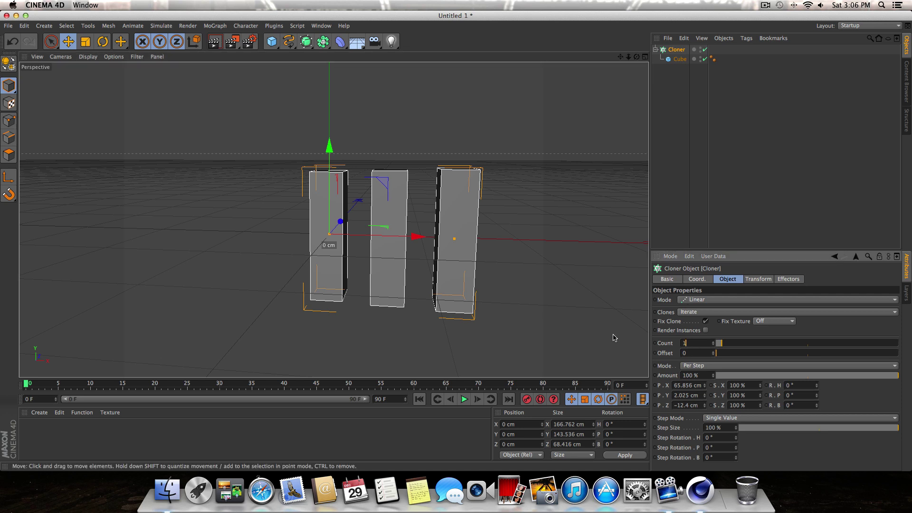
key("Return")
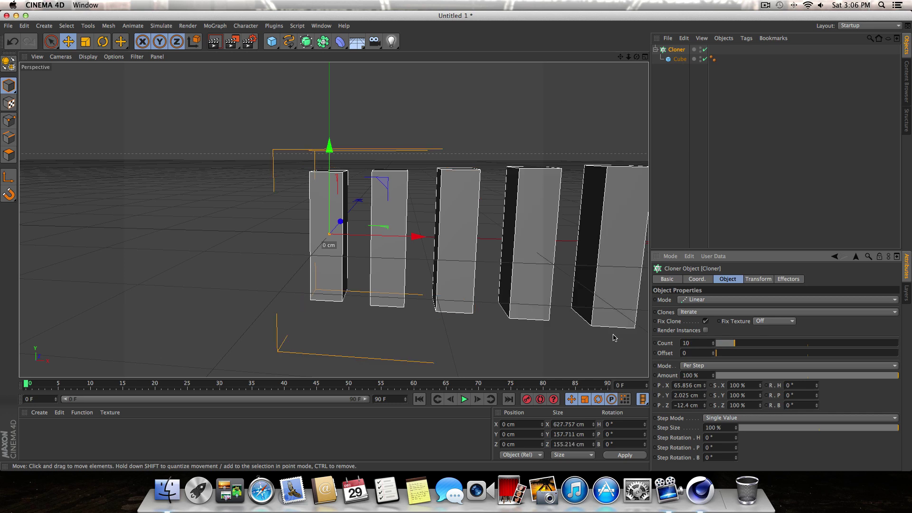
Straighten the ten clones into a row along the X axis using the Top view.
left_click_drag(629, 57, 579, 120)
mouse_move(619, 57)
left_mouse_down()
mouse_move(576, 228)
mouse_move(515, 236)
left_mouse_up()
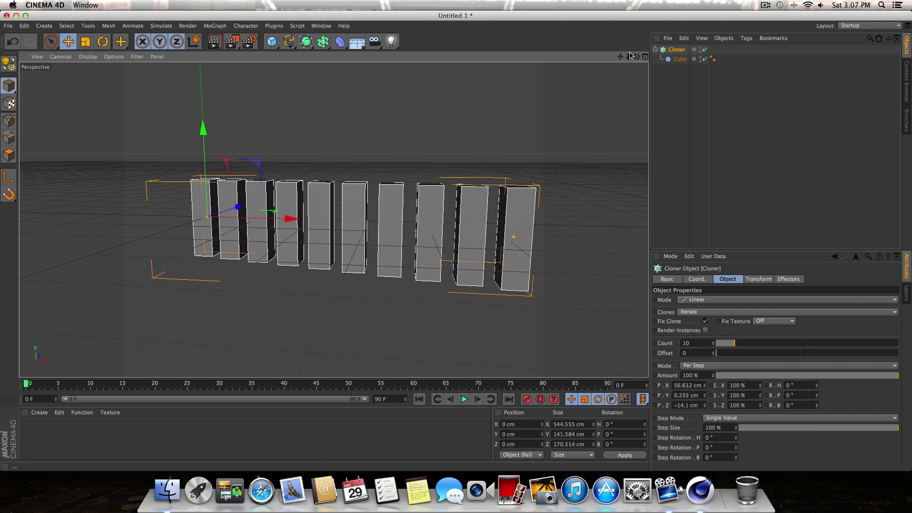
mouse_move(636, 57)
left_mouse_down()
mouse_move(584, 76)
mouse_move(623, 61)
left_mouse_up()
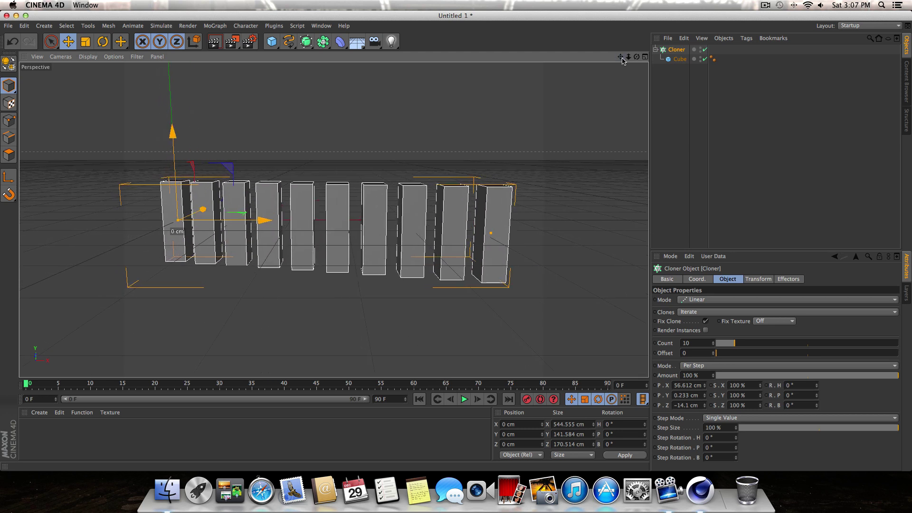
left_click(646, 58)
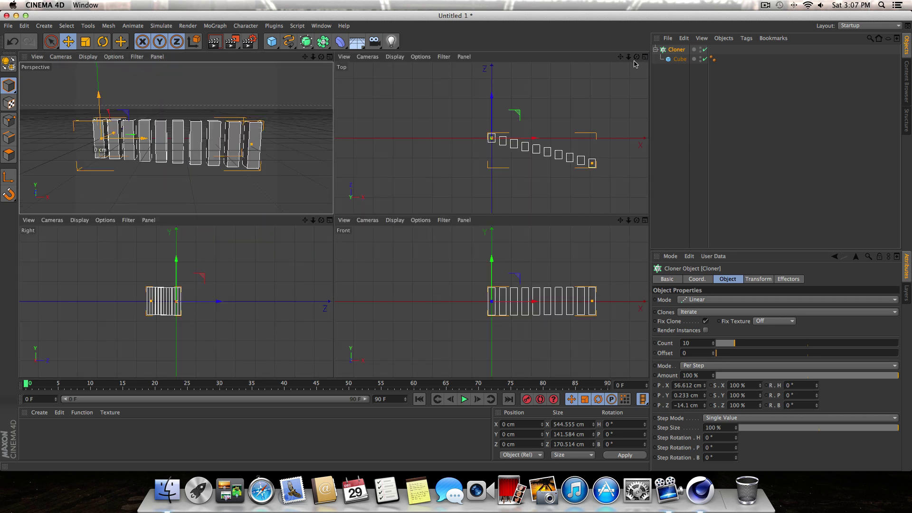
left_click_drag(589, 166, 591, 138)
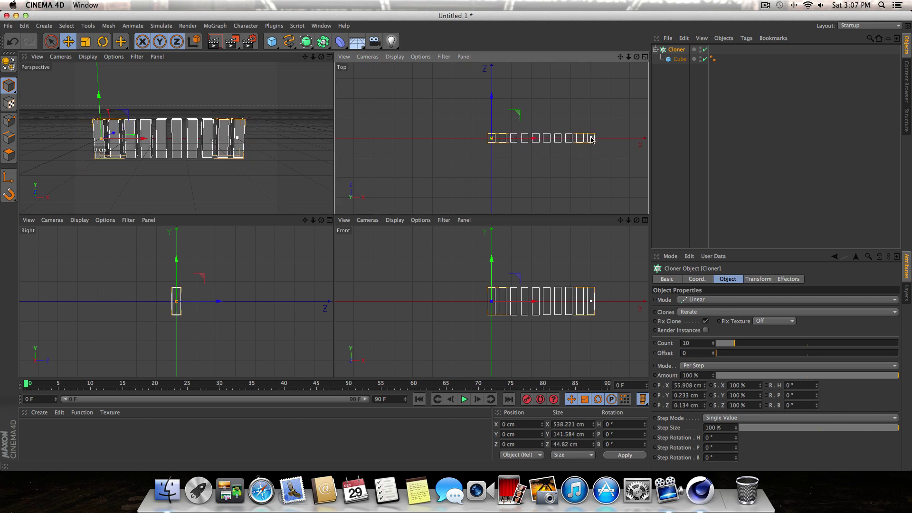
left_click(329, 57)
mouse_move(619, 57)
left_mouse_down()
mouse_move(633, 47)
mouse_move(630, 64)
left_mouse_up()
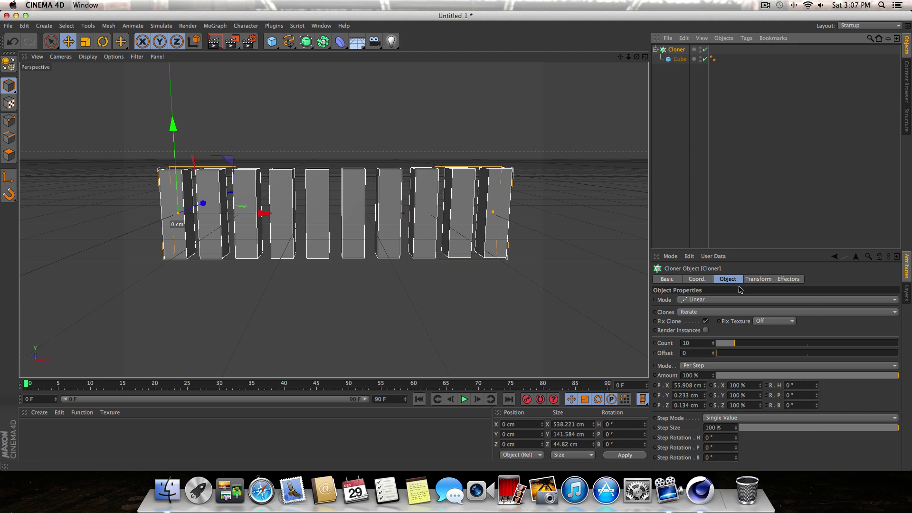
Add a Sound effector from the MoGraph menu to the cloned pillars.
left_click(783, 280)
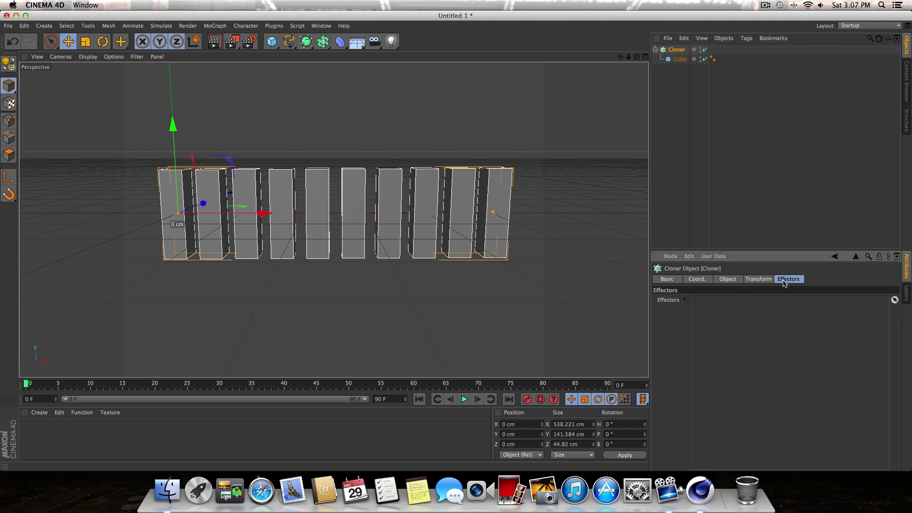
left_click(721, 280)
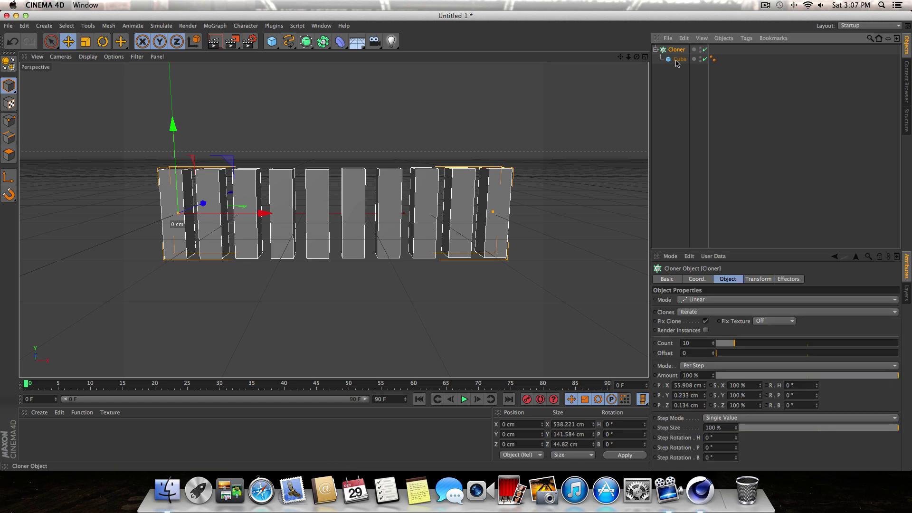
left_click(213, 27)
mouse_move(230, 41)
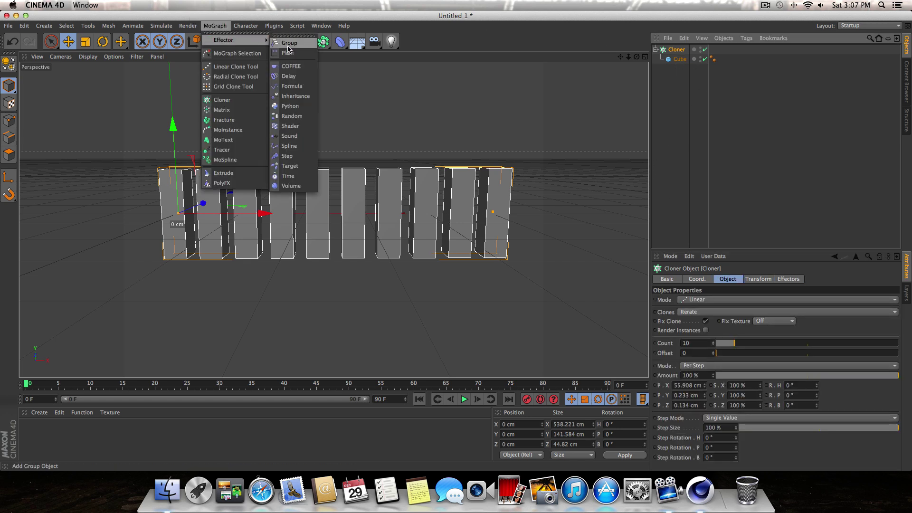
left_click(290, 136)
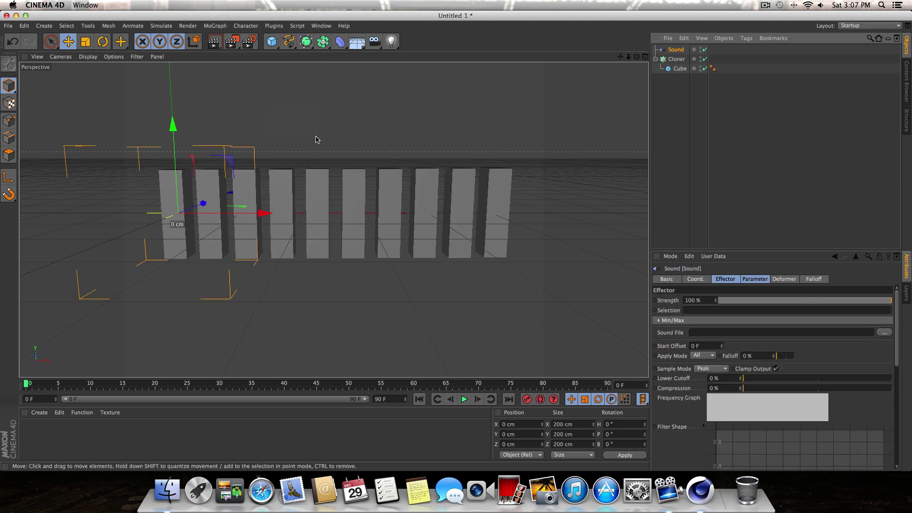
Confirm Sound is listed in the Cloner's Effectors tab and select the Sound effector.
left_click(676, 59)
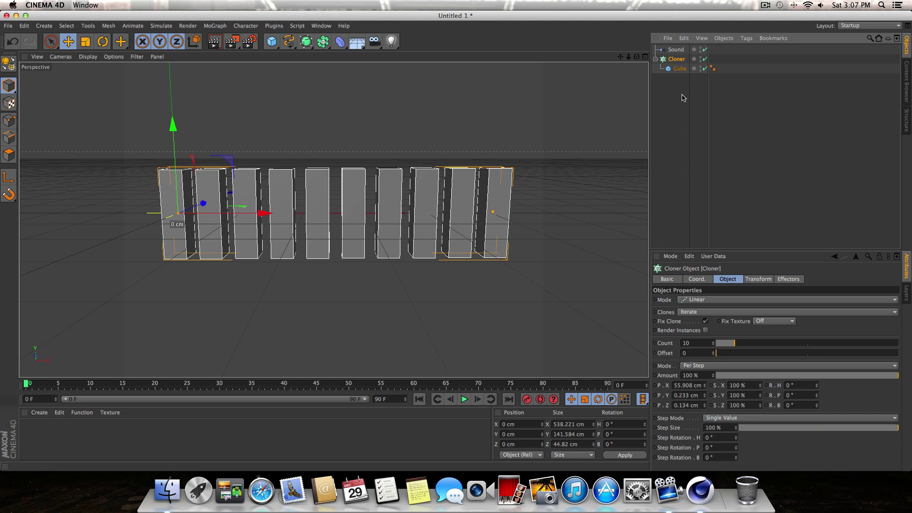
left_click(788, 279)
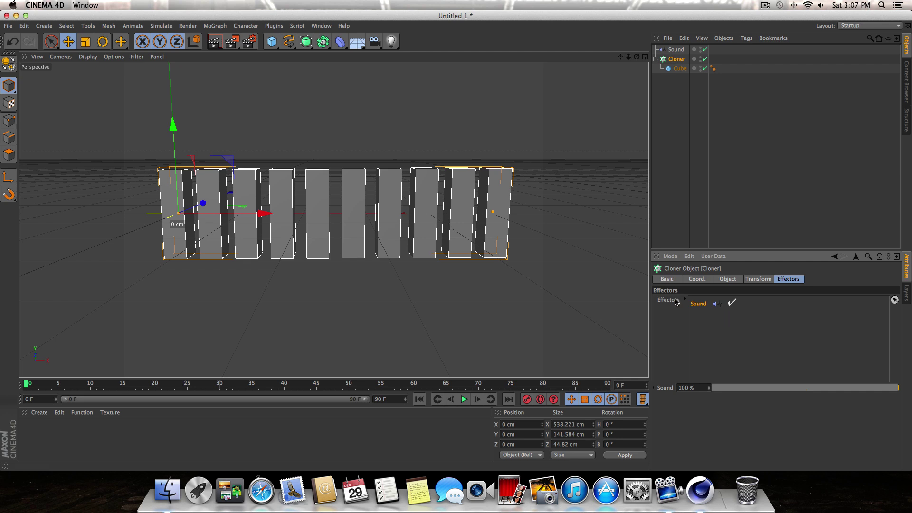
left_click(708, 316)
left_click(681, 52)
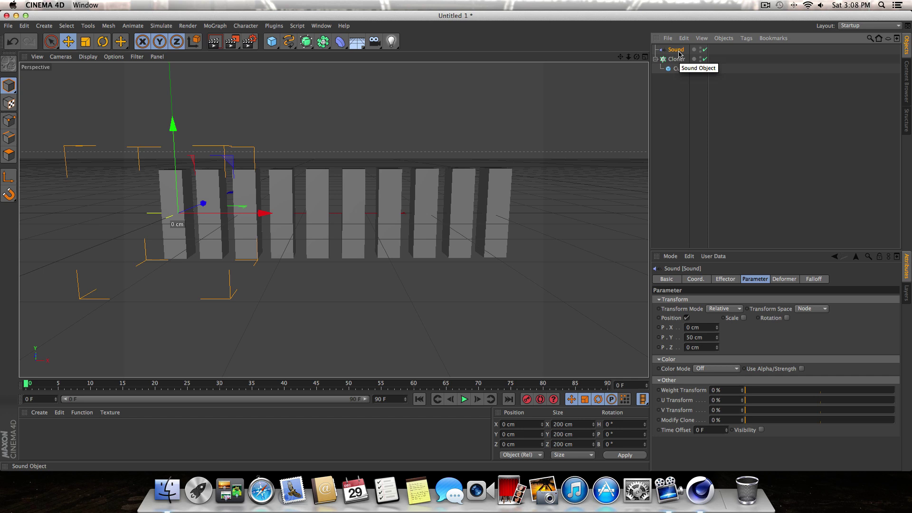
Load tumblr_l225hlHMON1qbuxjmo1.mp3 from the Desktop as the Sound effector's Sound File.
left_click(726, 279)
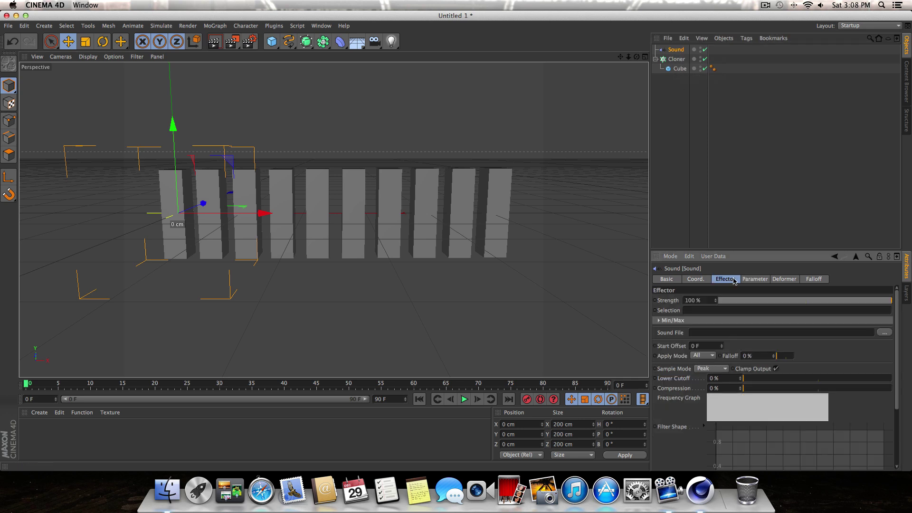
left_click(880, 334)
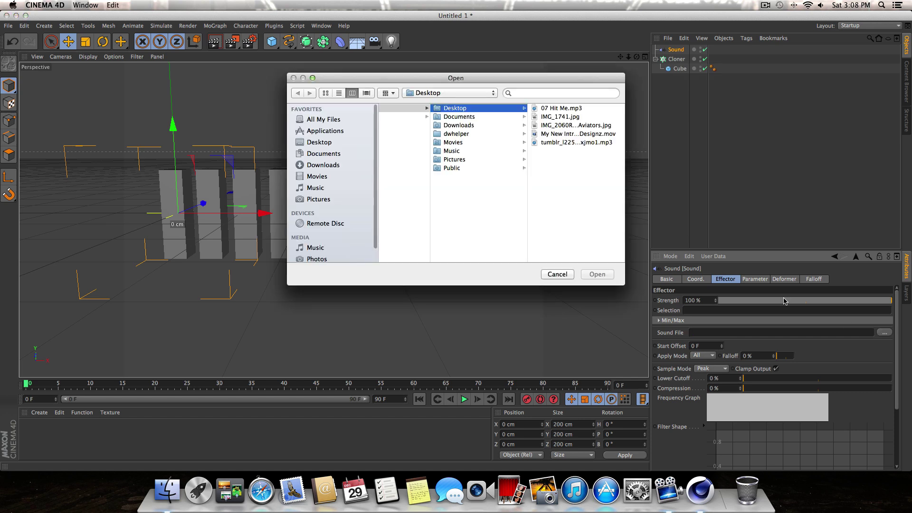
left_click(570, 142)
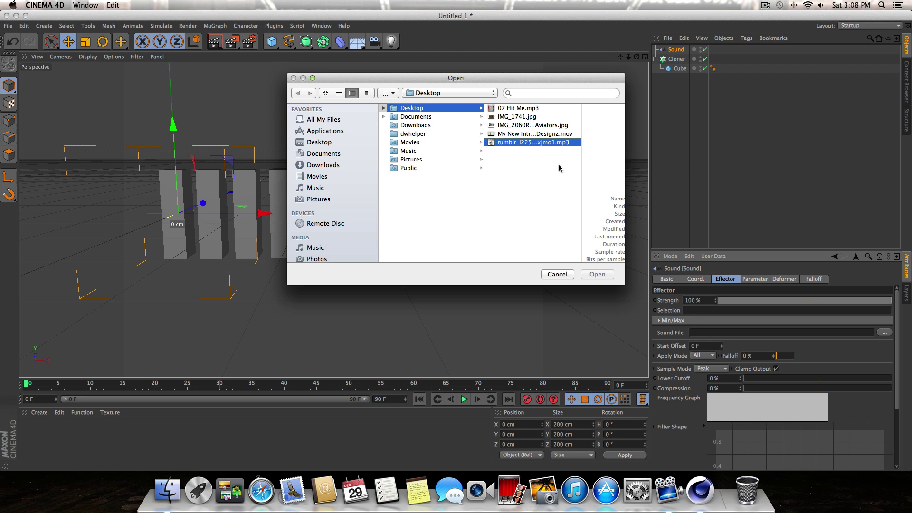
left_click(589, 276)
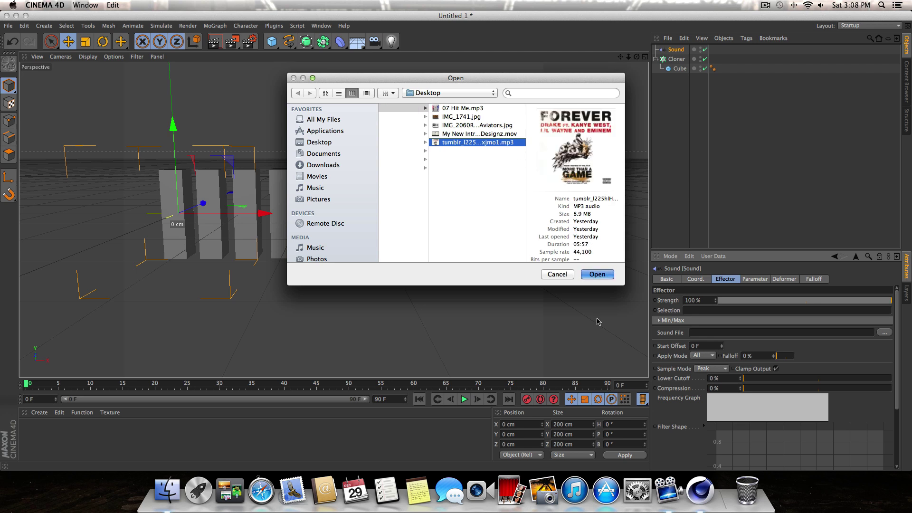
left_click(597, 276)
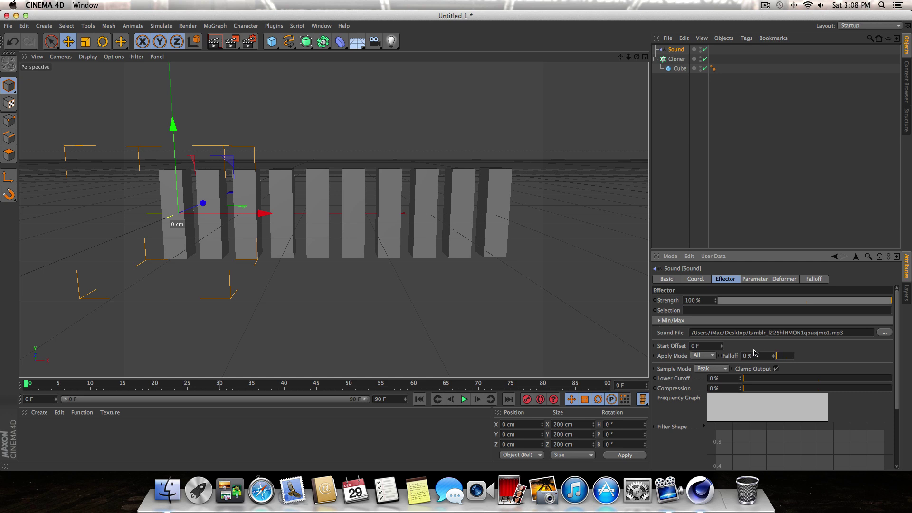
left_click(392, 399)
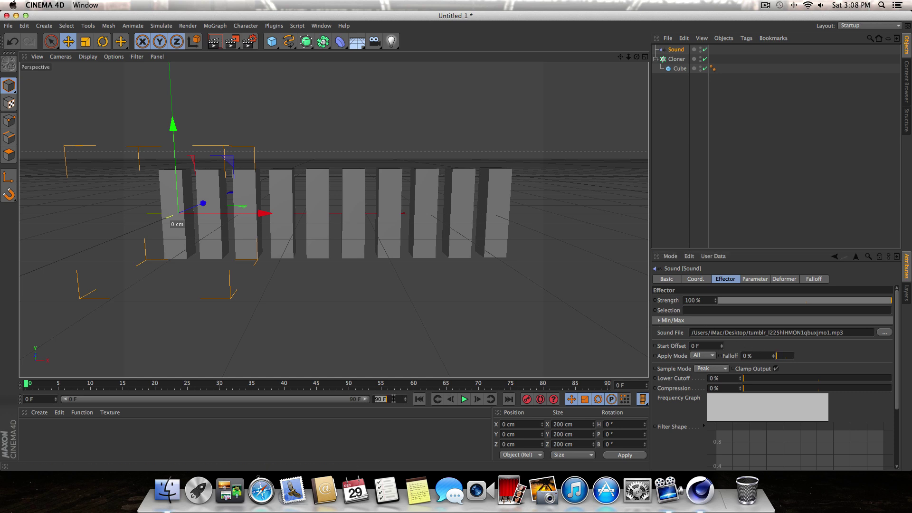
Set the animation end frame to 3000 and show the full range on the timeline.
type("30")
type("3")
key("Return")
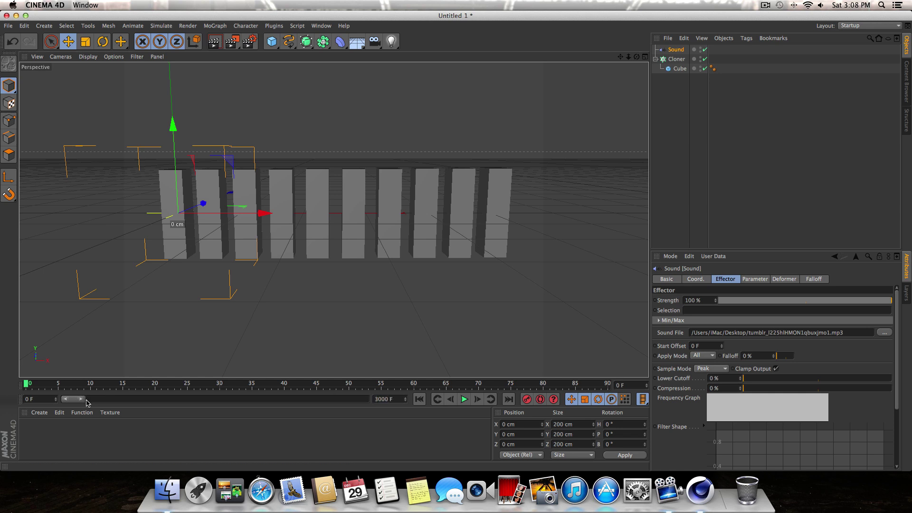
left_click_drag(84, 401, 111, 401)
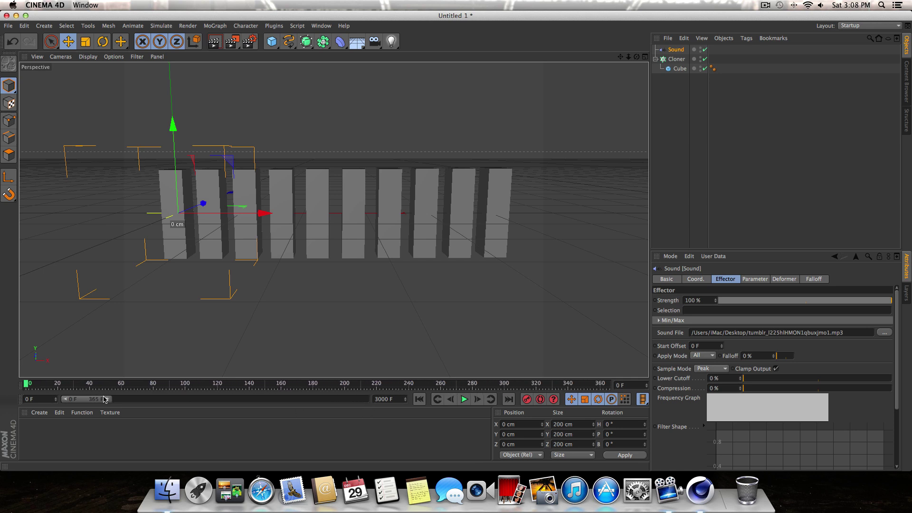
left_click_drag(108, 402, 380, 405)
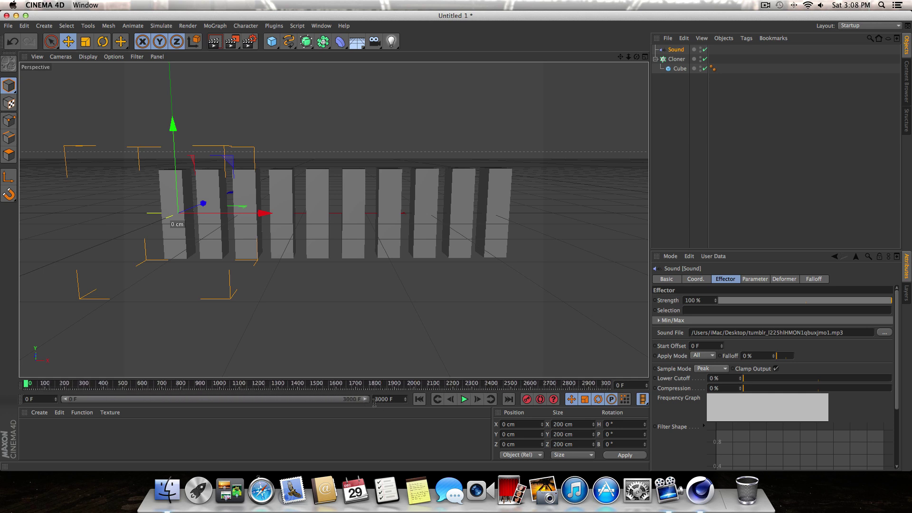
Turn the system volume down, play the animation, pause it, and rewind to frame 0.
left_click(820, 5)
left_click_drag(819, 47, 821, 53)
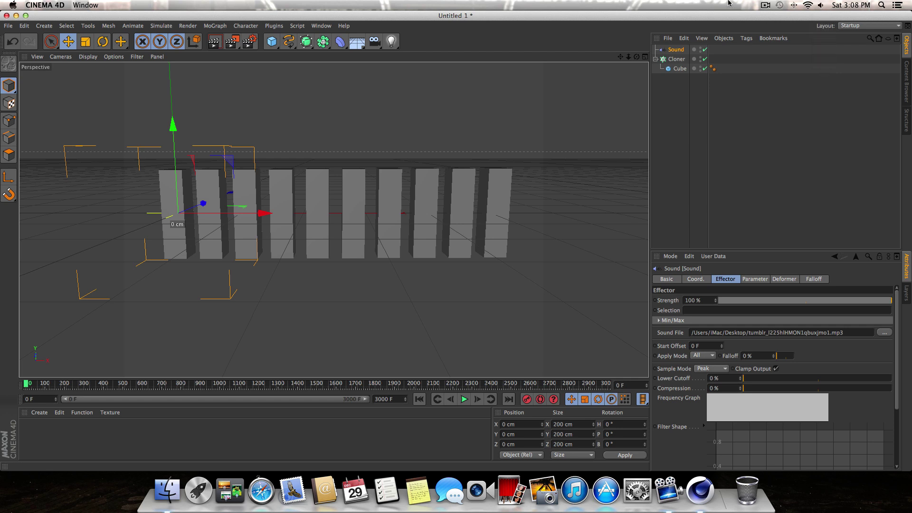
left_click(463, 403)
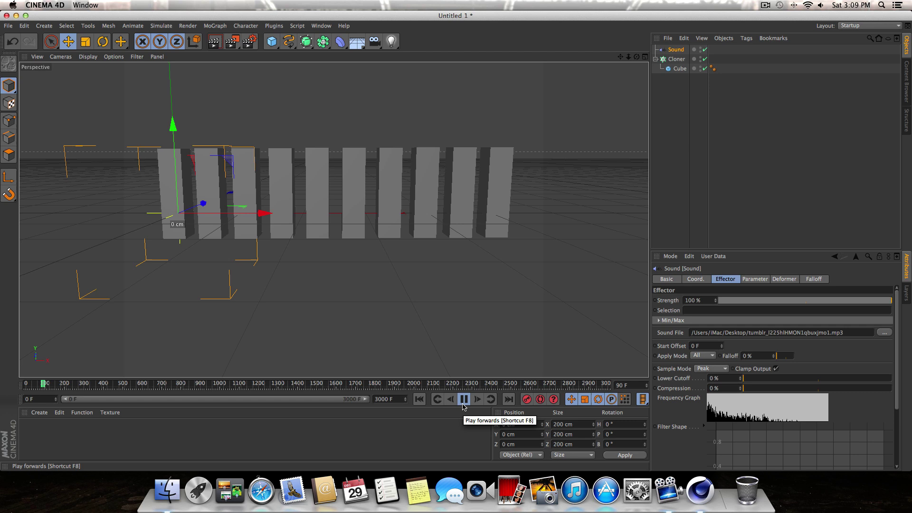
left_click(464, 403)
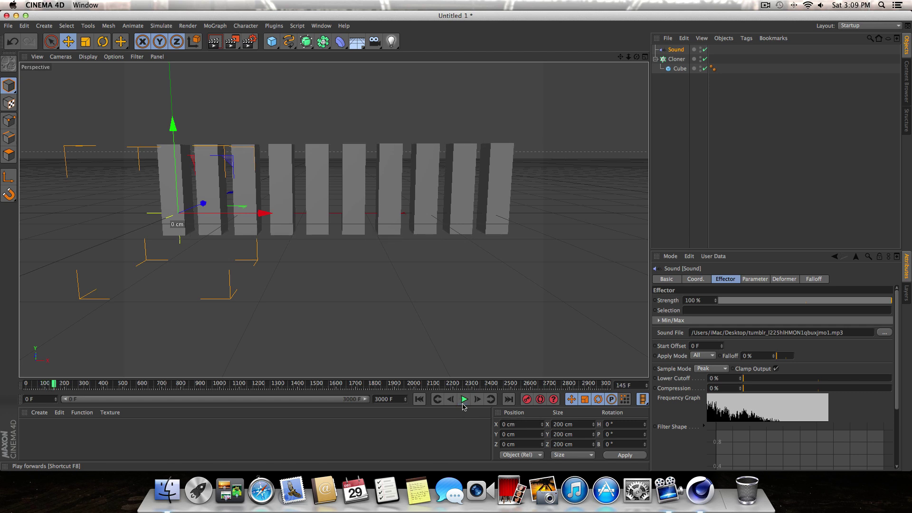
left_click(418, 400)
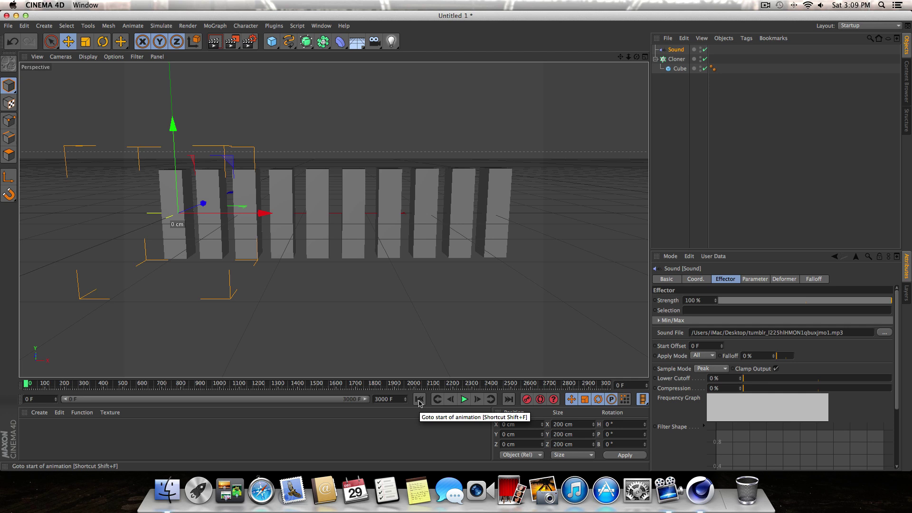
Set the Sound effector to Step mode, scaling instead of moving, with S.Y 1.7, and preview it.
left_click(698, 357)
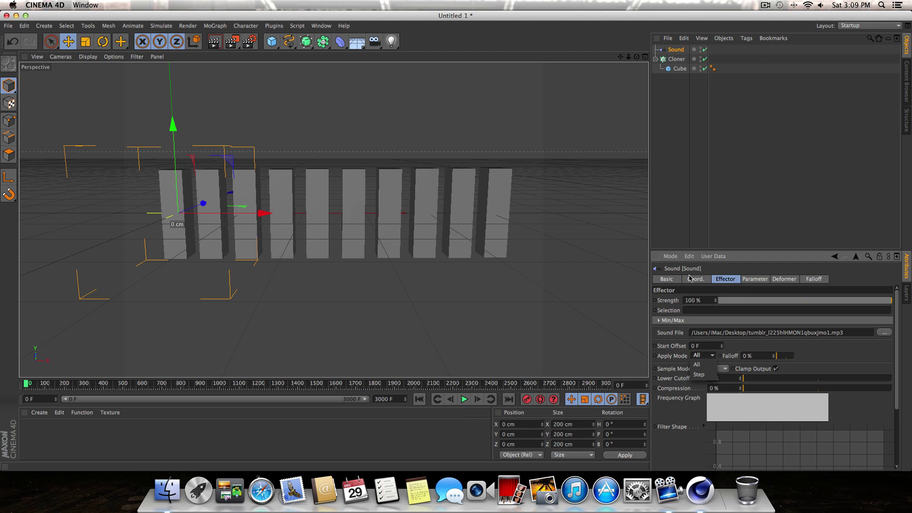
left_click(707, 375)
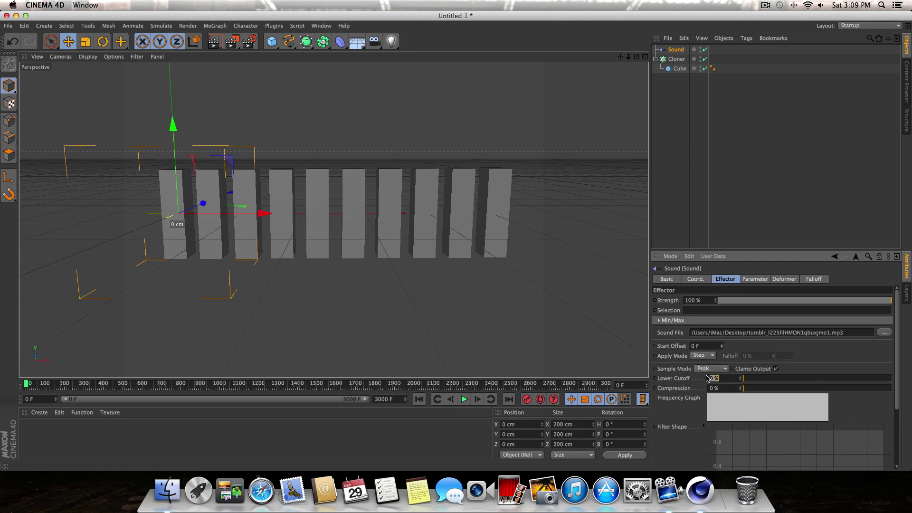
left_click(759, 281)
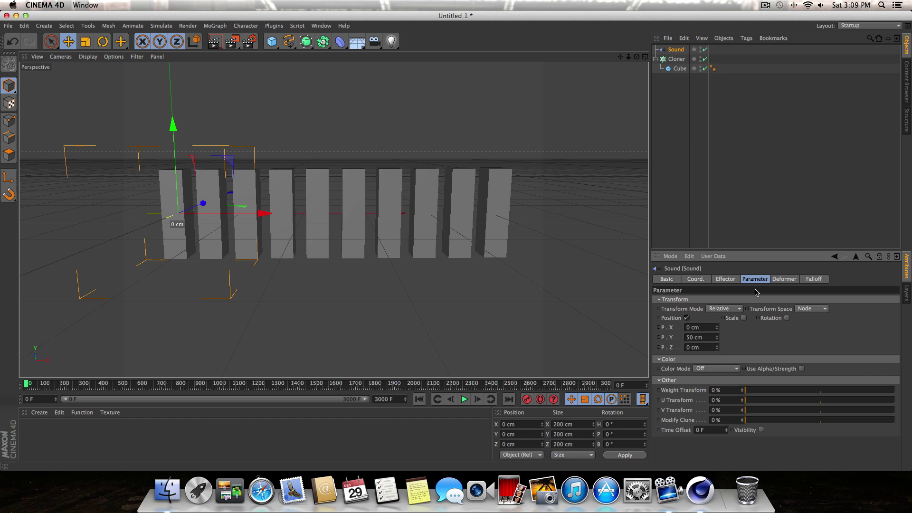
left_click(687, 318)
left_click(721, 319)
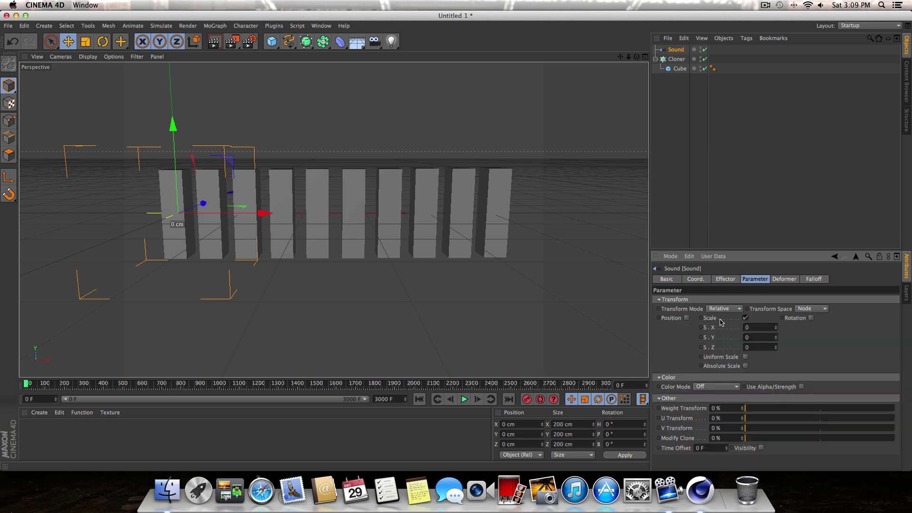
double_click(744, 336)
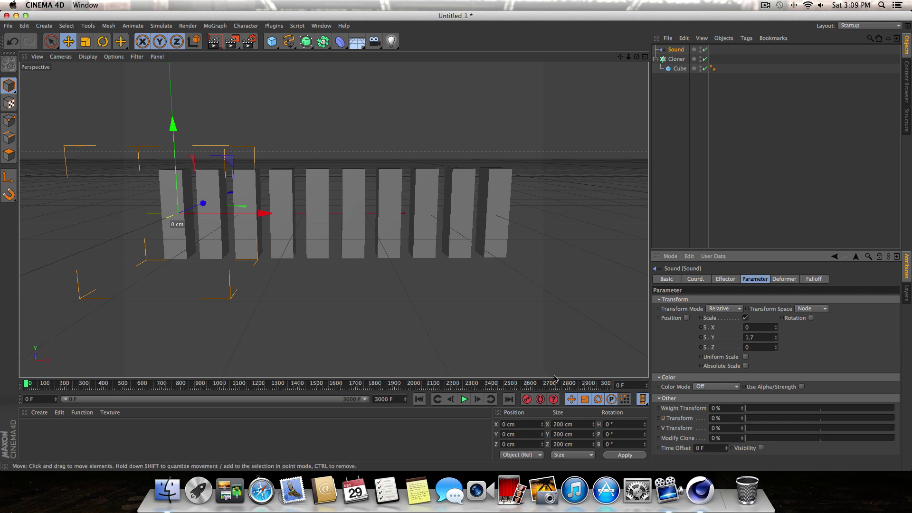
left_click(465, 400)
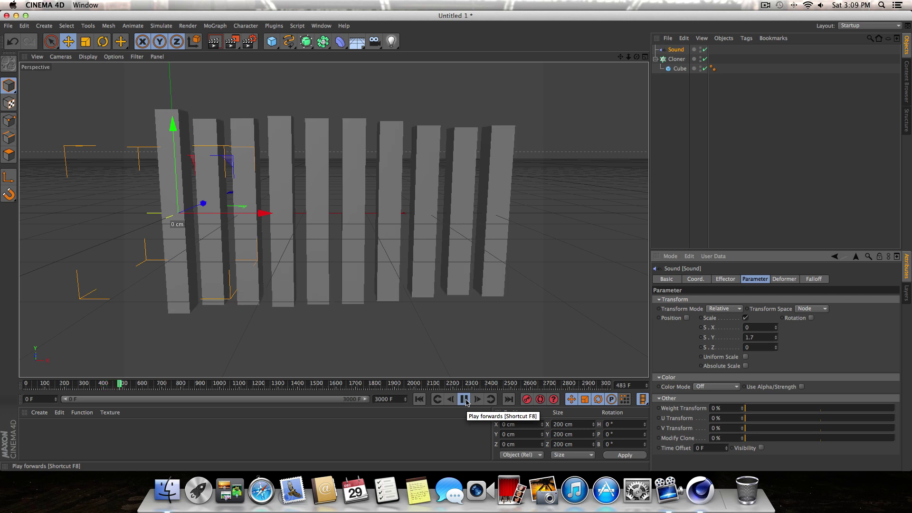
Pause the playback and rewind the animation to frame 0.
left_click(465, 400)
left_click(423, 403)
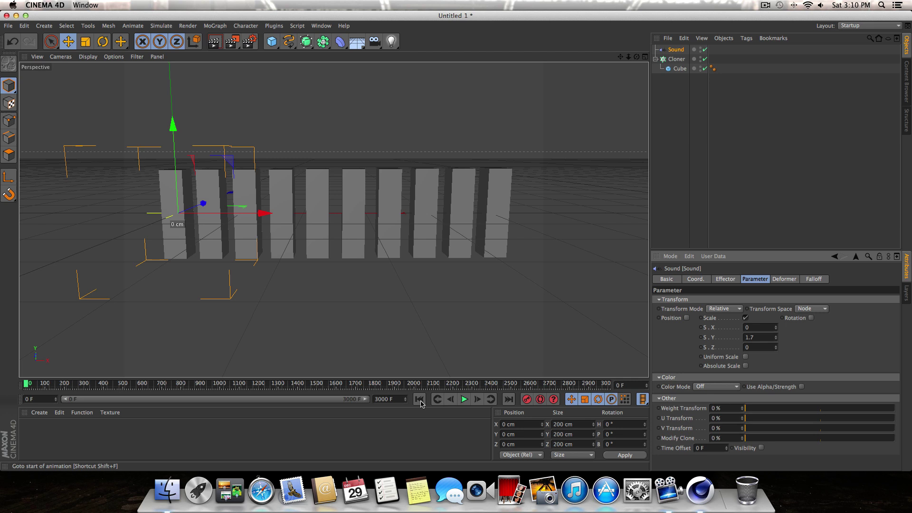
Set the Sound effector's Lower Cutoff to 60 % and Compression to 4 %.
left_click(733, 279)
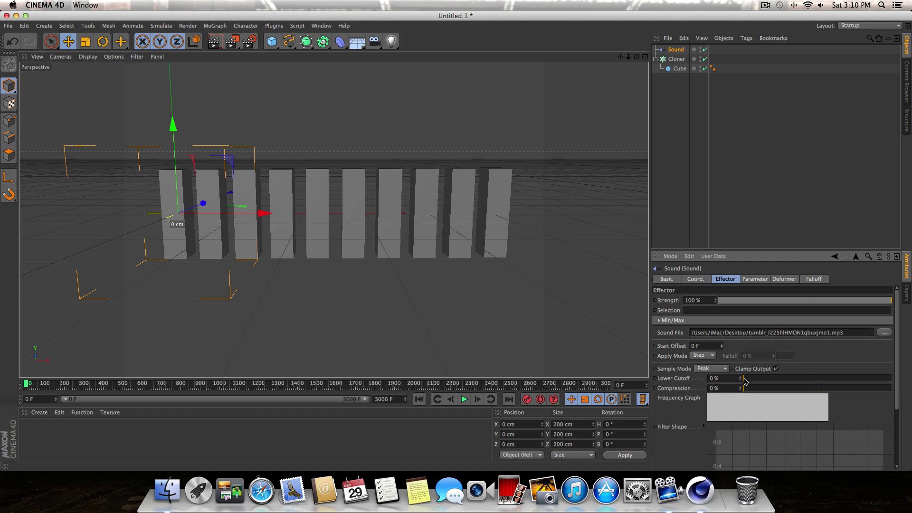
left_click_drag(747, 383, 765, 387)
left_click_drag(748, 389, 776, 384)
left_click_drag(774, 379, 833, 383)
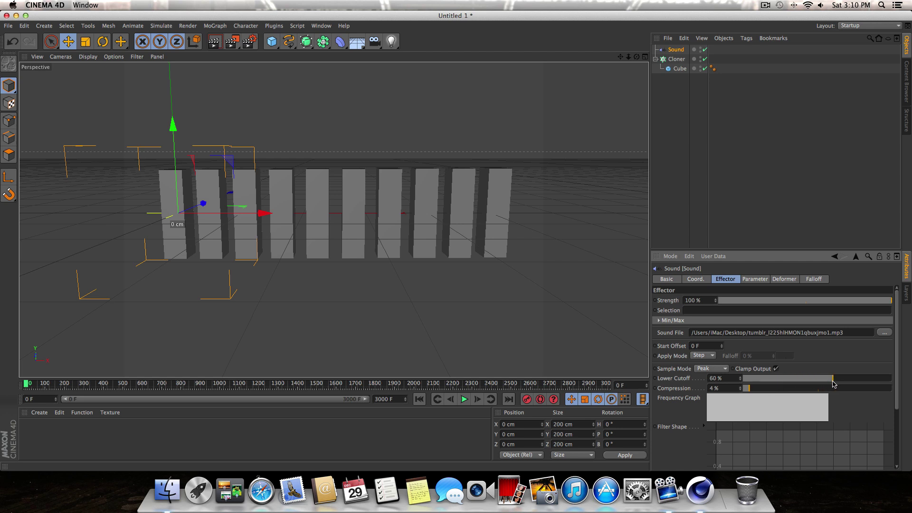
Test-play the effect, then drop Lower Cutoff to 0 % and try Compression at 18 %.
left_click(464, 399)
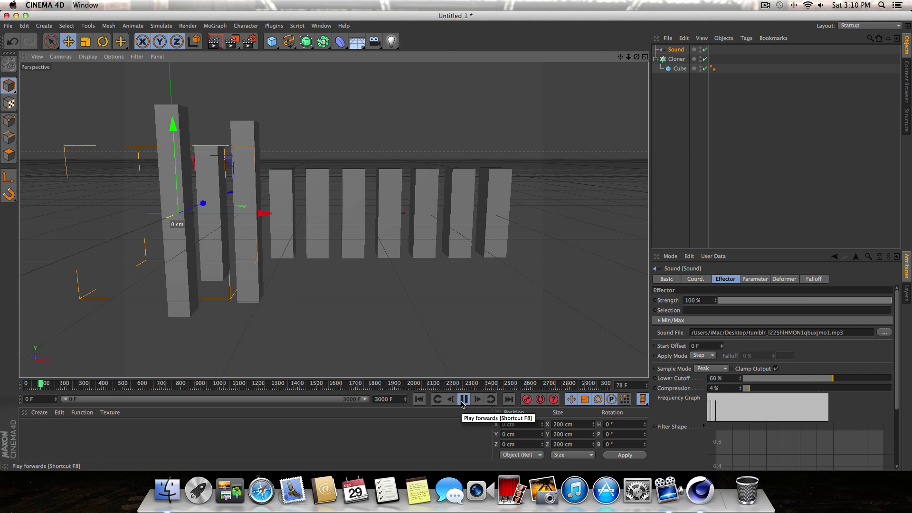
left_click(464, 400)
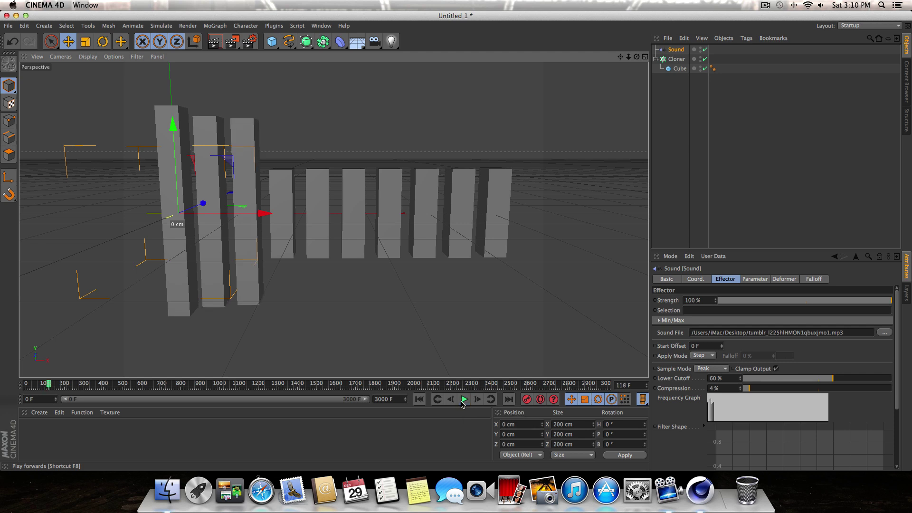
left_click(419, 400)
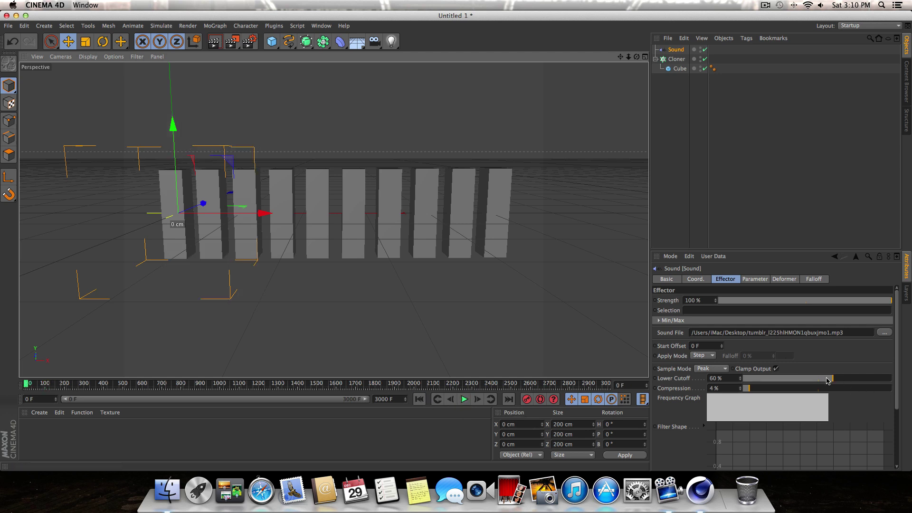
left_click_drag(830, 380, 689, 381)
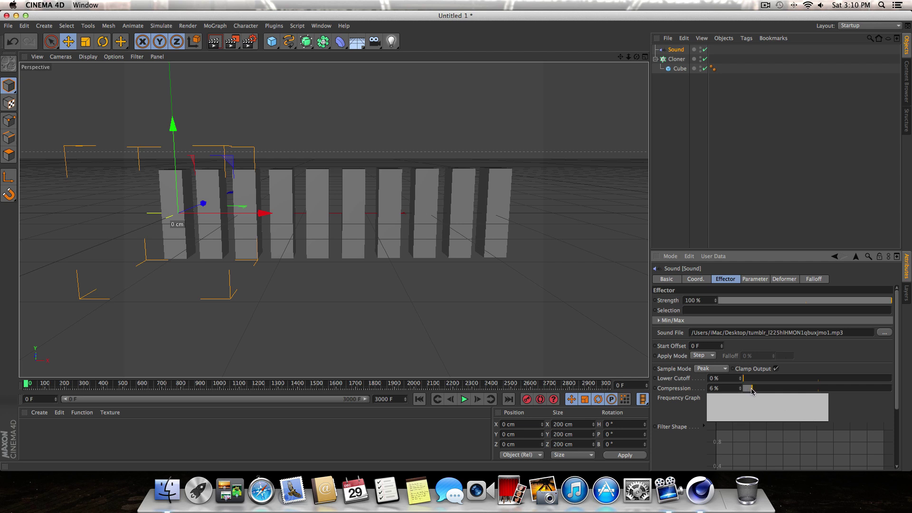
left_click_drag(751, 389, 770, 389)
Preview the 18 % compression, rewind, then reset Compression to 0 %.
left_click(459, 400)
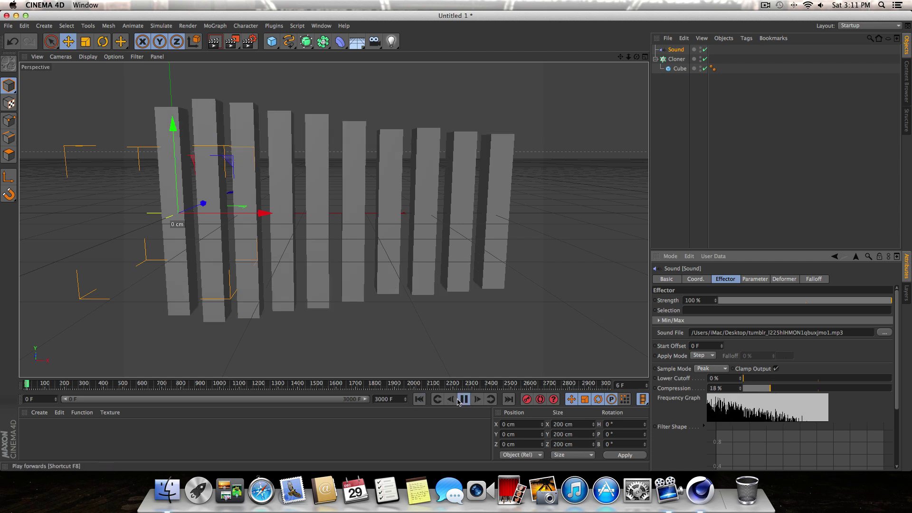
left_click(466, 403)
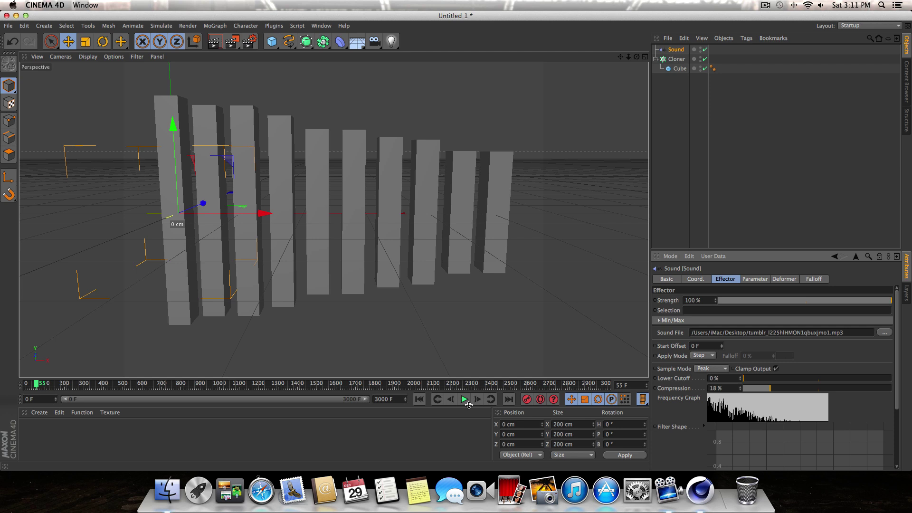
left_click(418, 399)
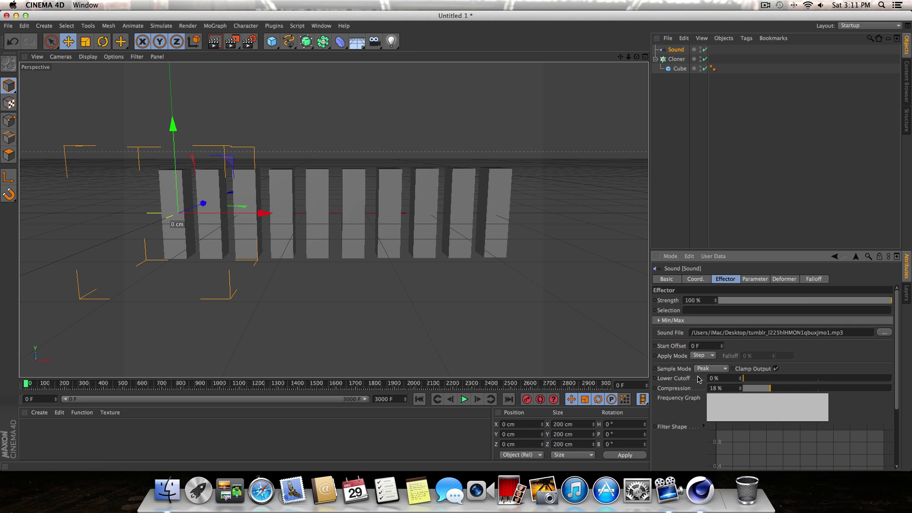
double_click(715, 388)
type("0")
key("Return")
Set the render output size to 1280 × 720 pixels.
left_click(256, 47)
double_click(206, 57)
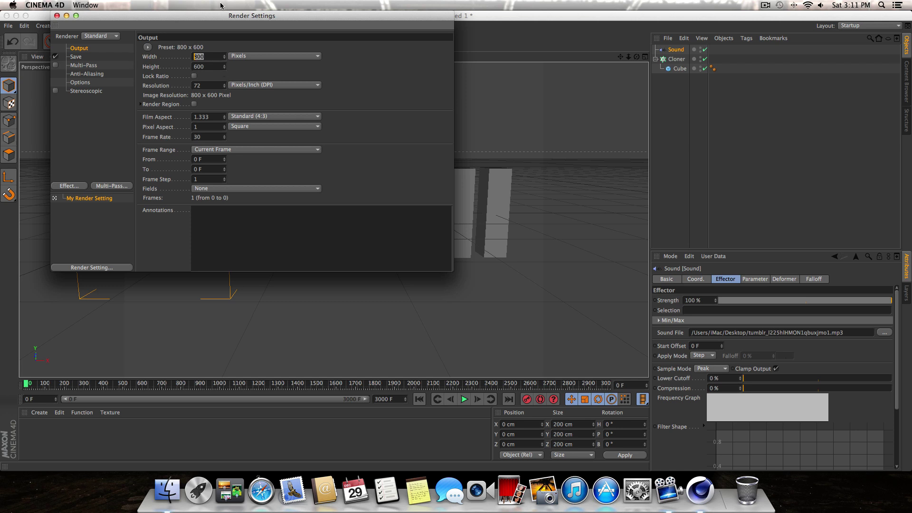
left_click_drag(215, 22, 283, 73)
type("12")
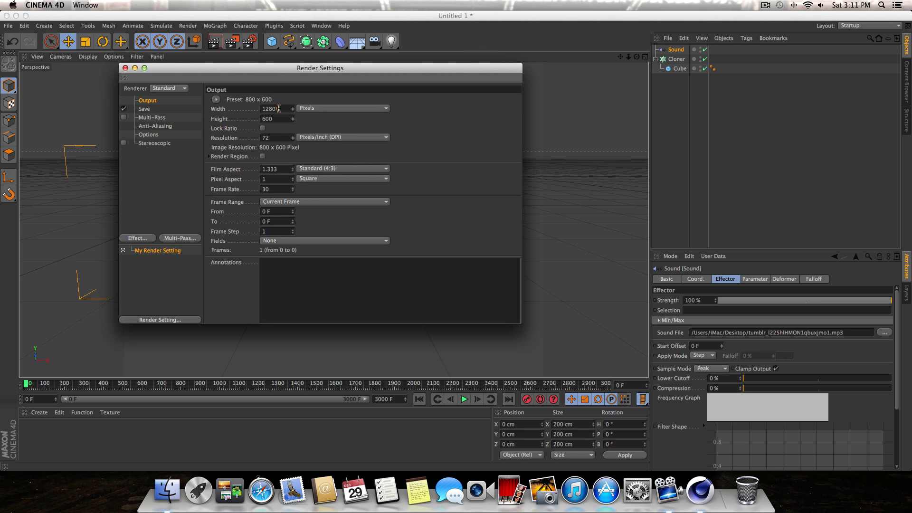
key("Return")
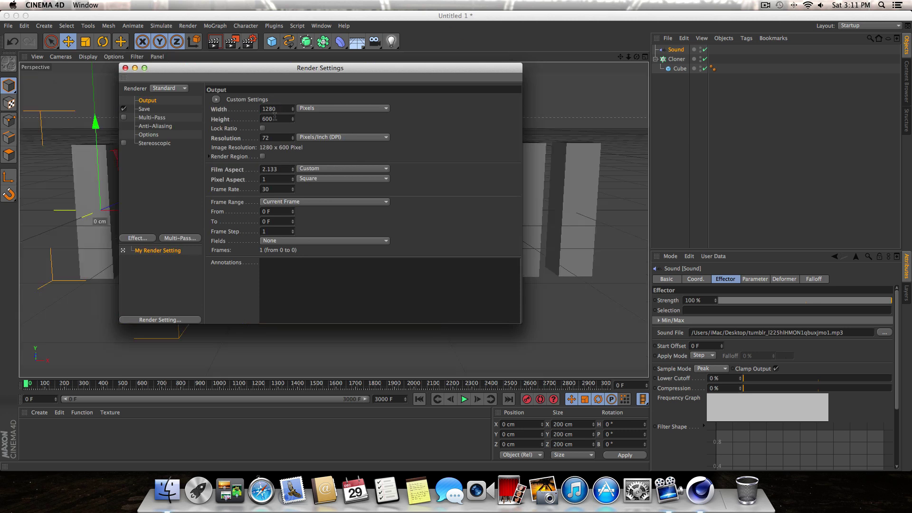
left_click_drag(274, 118, 246, 117)
key("Return")
Set the render Frame Range to All Frames (0 F to 3000 F).
left_click_drag(298, 72, 311, 68)
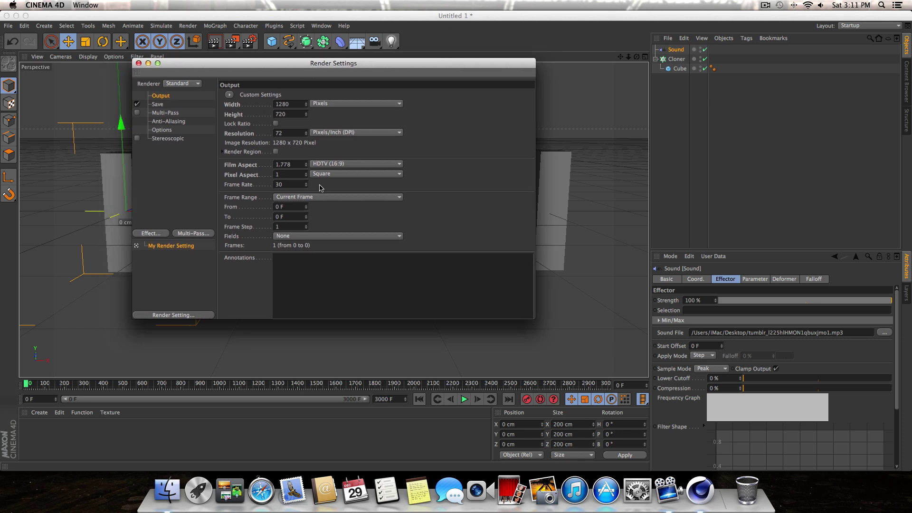
left_click(295, 198)
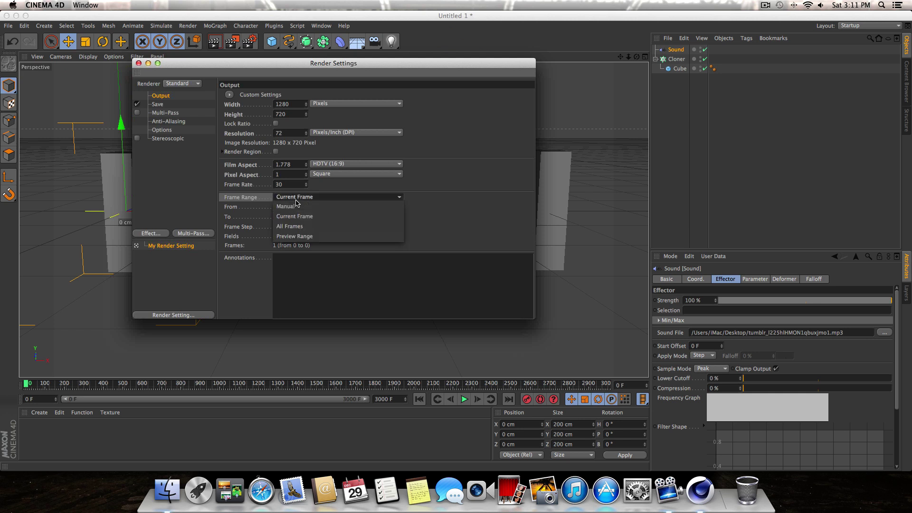
left_click(323, 226)
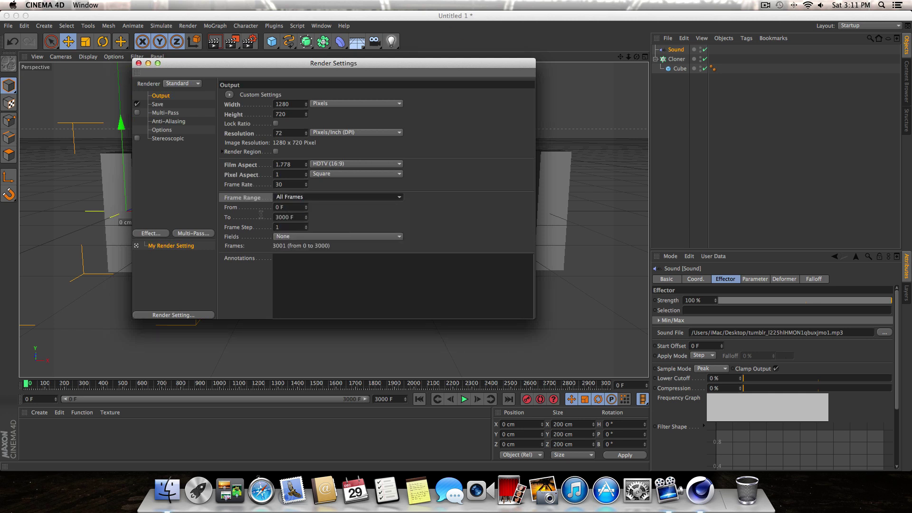
left_click(301, 197)
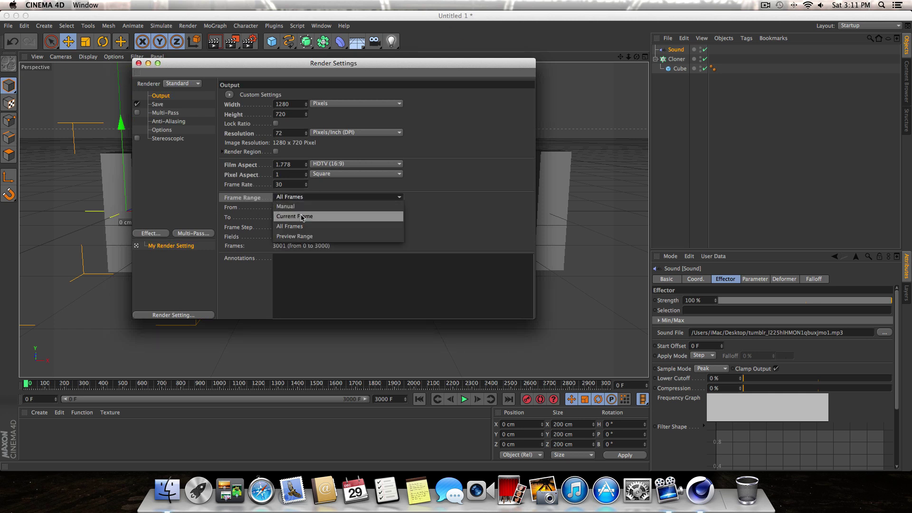
left_click(302, 216)
left_click(310, 197)
left_click(303, 227)
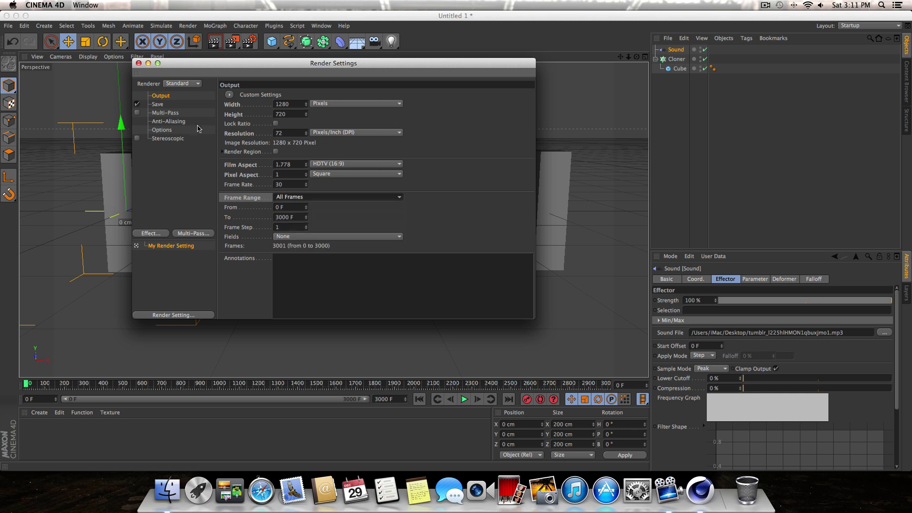
Set the saved output file format to QuickTime Movie.
left_click(158, 105)
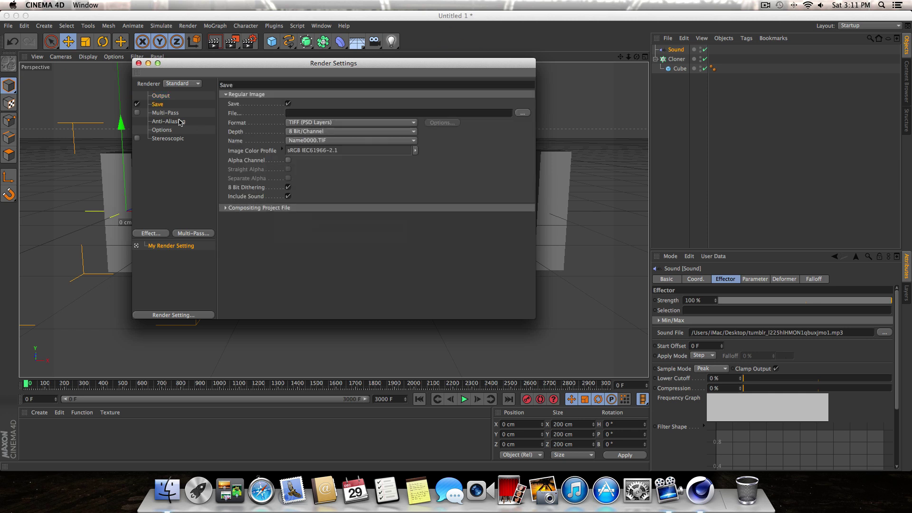
left_click(317, 124)
left_click(344, 379)
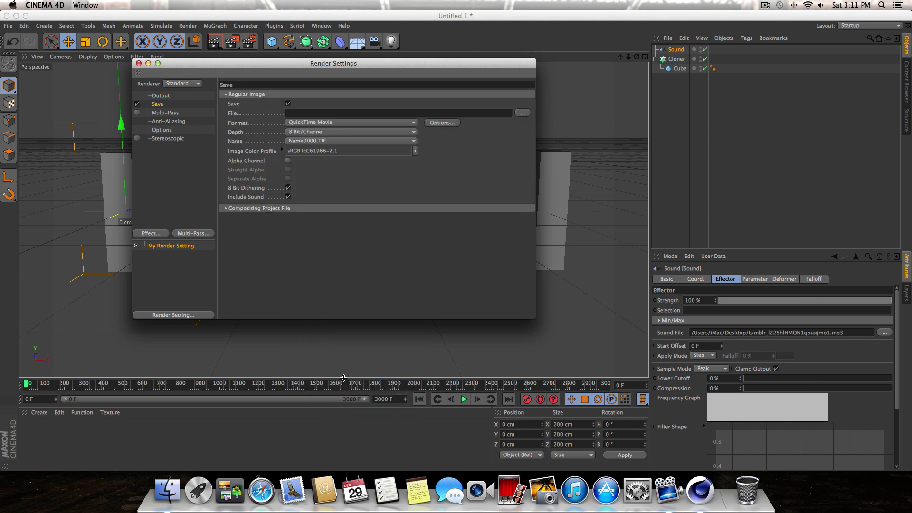
left_click_drag(389, 66, 441, 121)
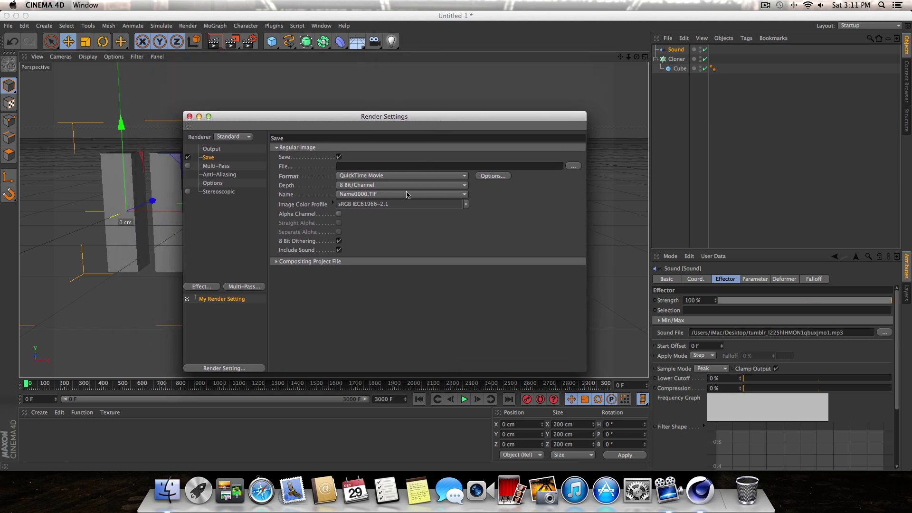
left_click(381, 176)
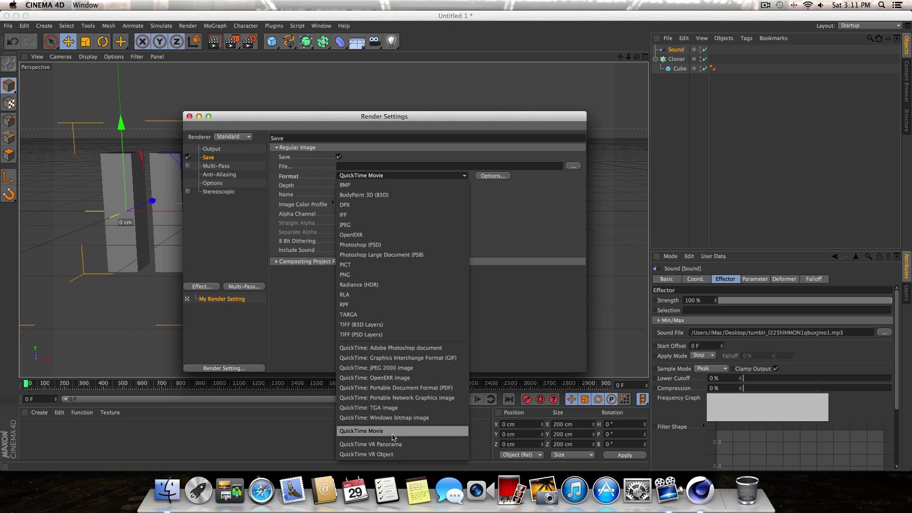
key("Escape")
Raise the Anti-Aliasing quality from Geometry to Best.
left_click(219, 175)
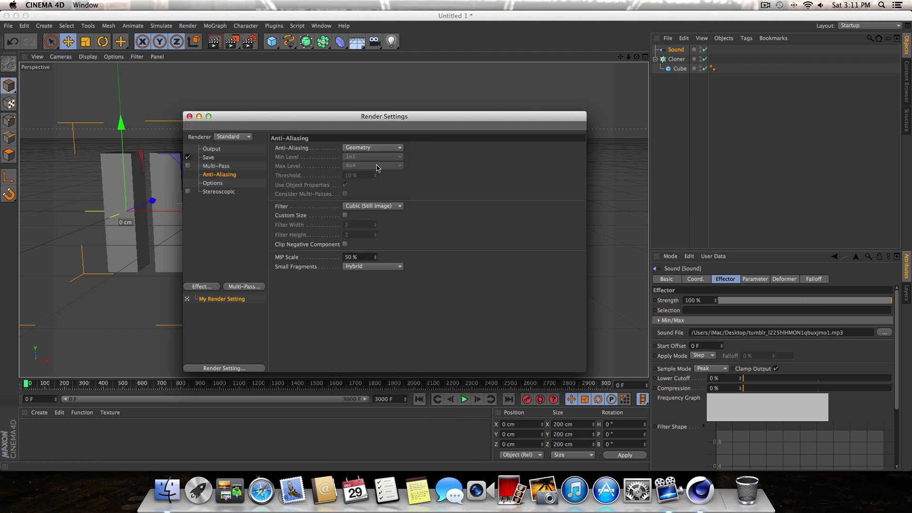
left_click_drag(376, 119, 516, 181)
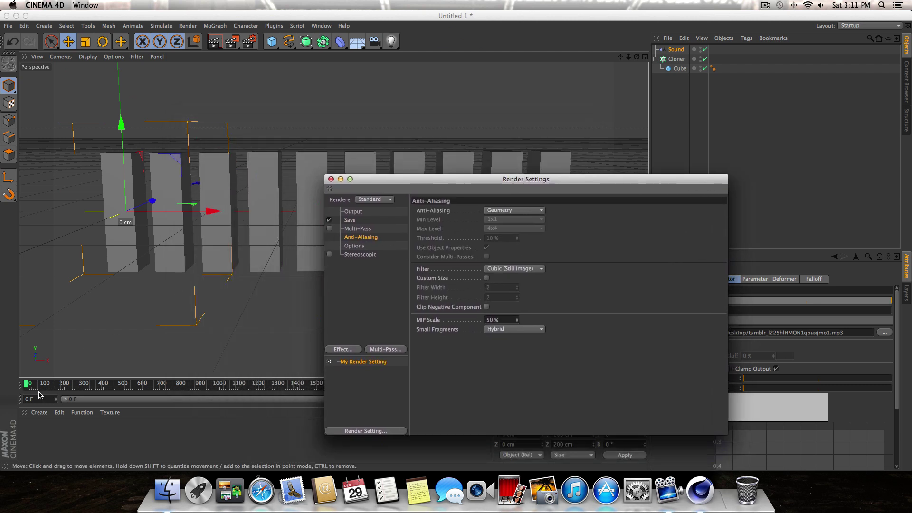
left_click(530, 211)
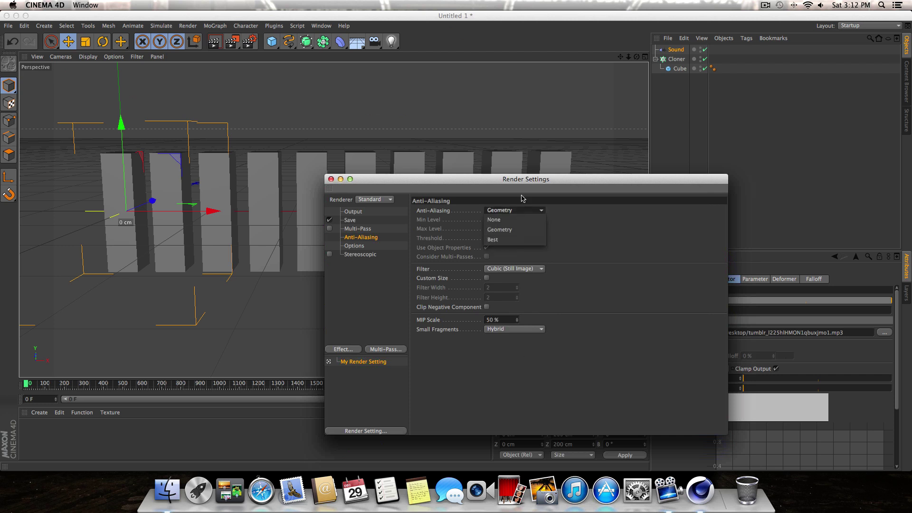
left_click(506, 211)
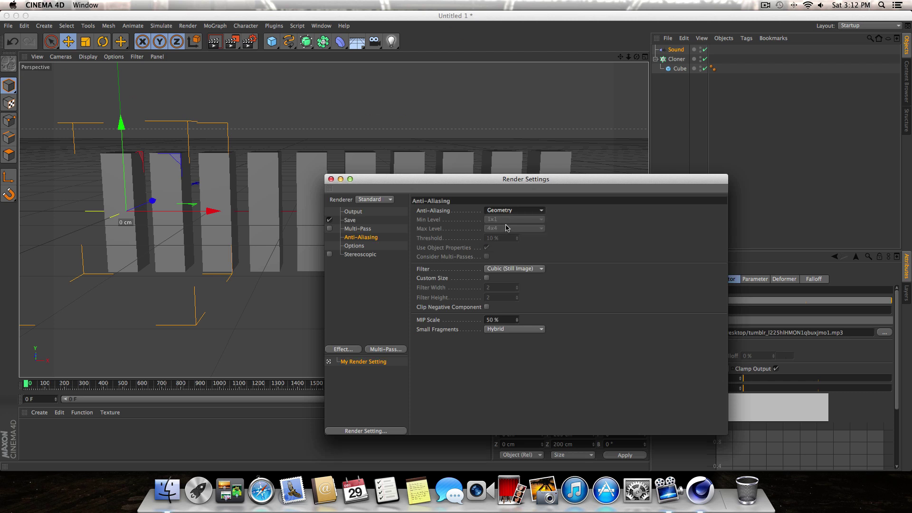
left_click(515, 211)
left_click(506, 240)
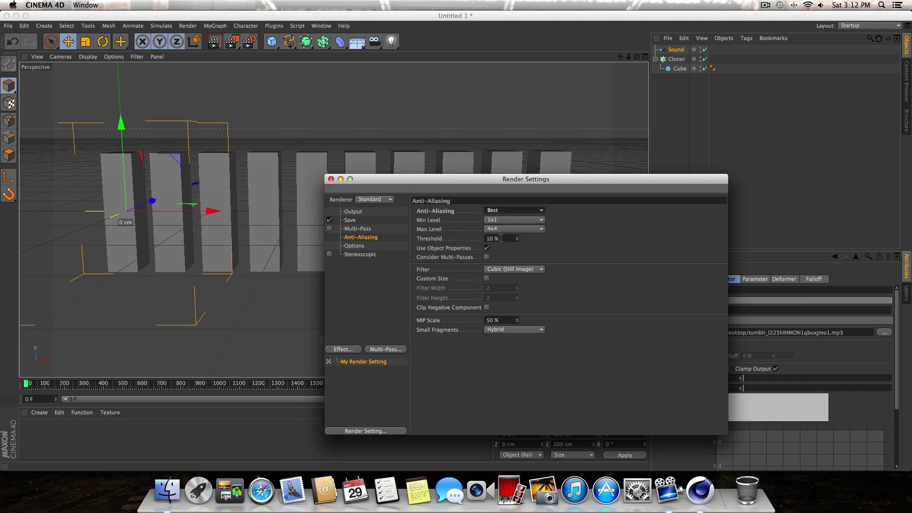
left_click_drag(520, 186, 490, 142)
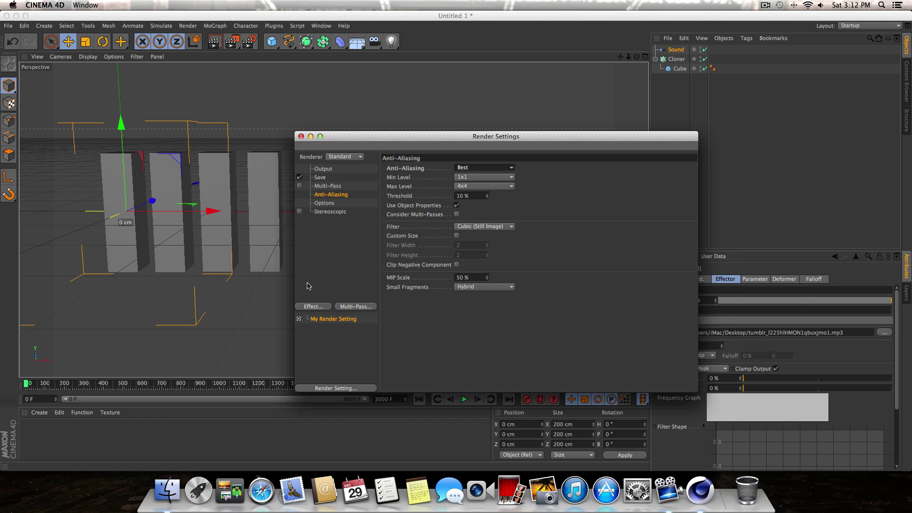
Add Ambient Occlusion and Global Illumination as post effects.
left_click(314, 307)
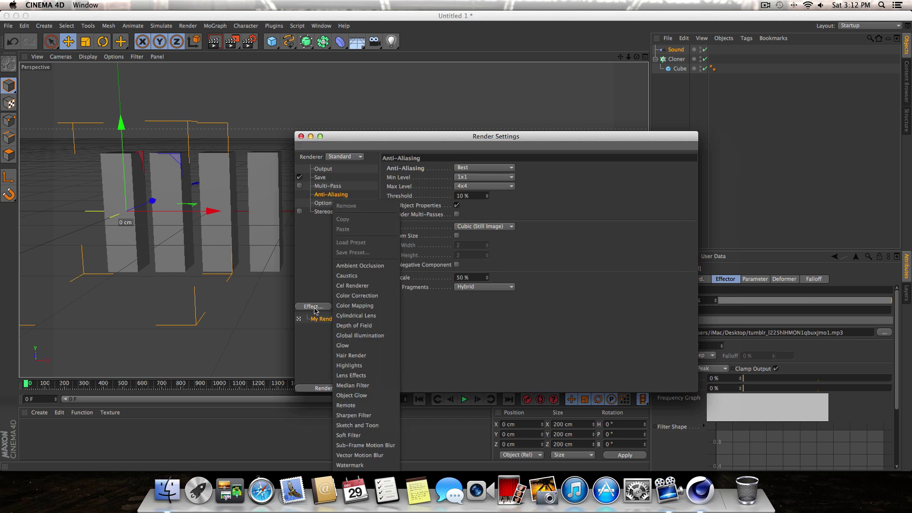
left_click(367, 266)
left_click(317, 306)
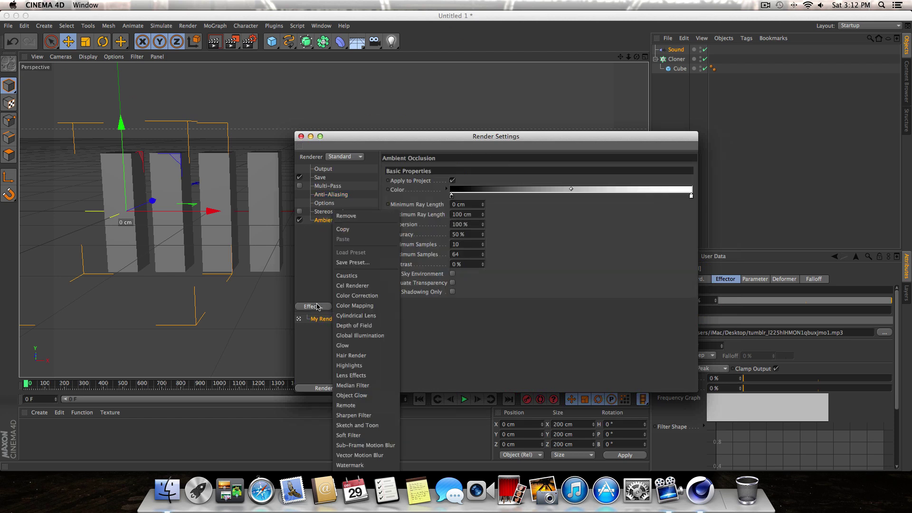
left_click(362, 335)
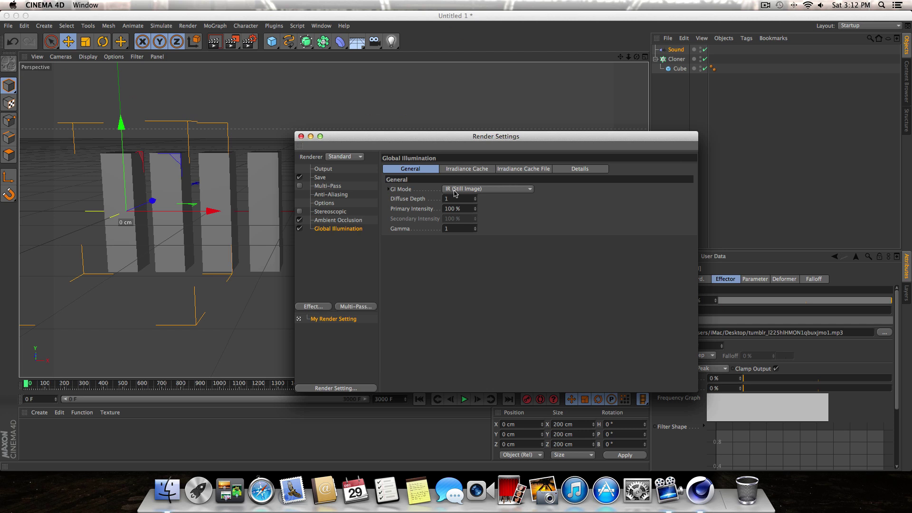
Delete the Ambient Occlusion and Global Illumination effects from the effect list.
left_click(340, 221)
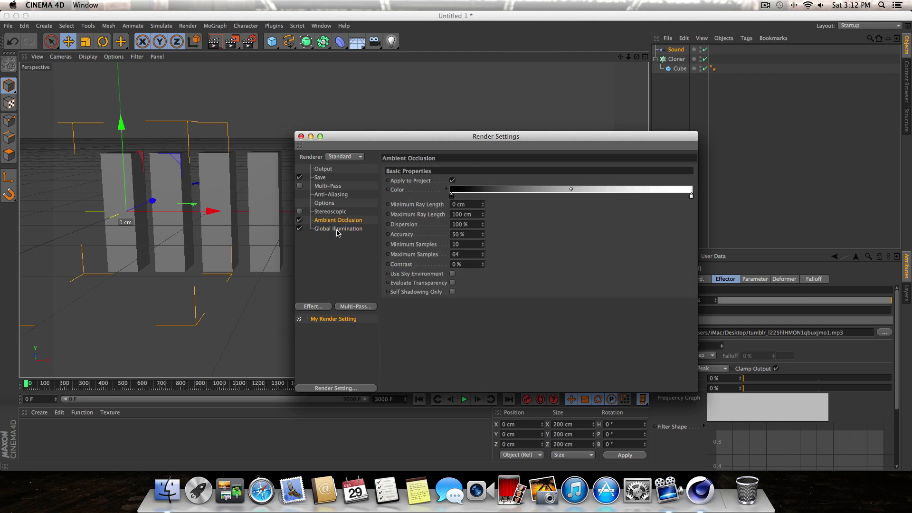
key("Delete")
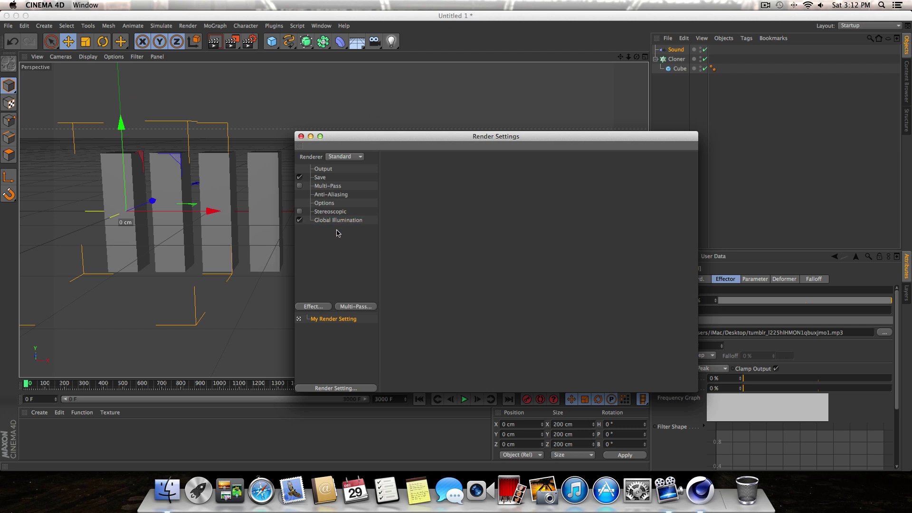
left_click(343, 221)
key("Delete")
left_click(301, 136)
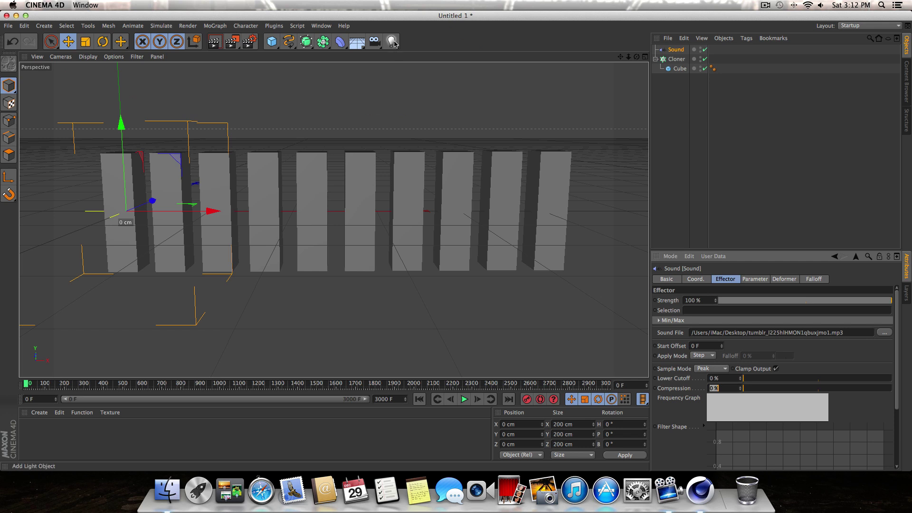
left_click_drag(394, 43, 423, 48)
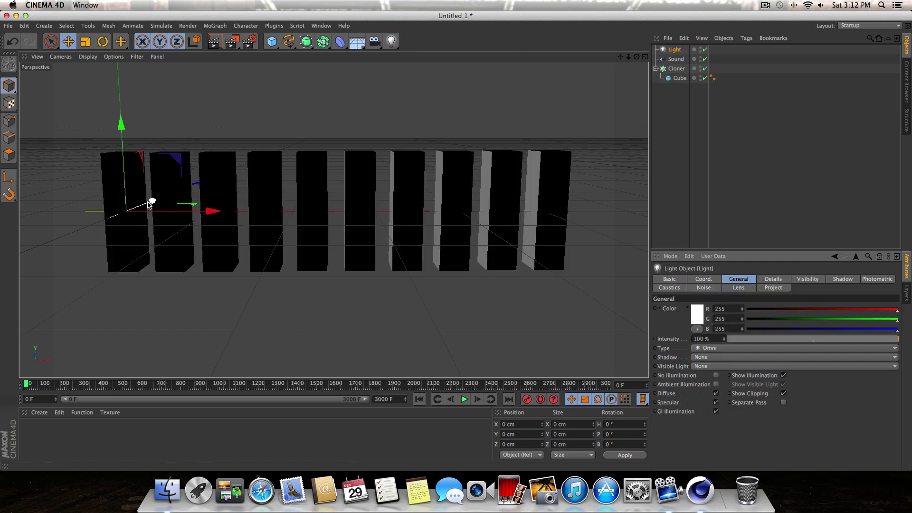
left_click_drag(150, 204, 479, 284)
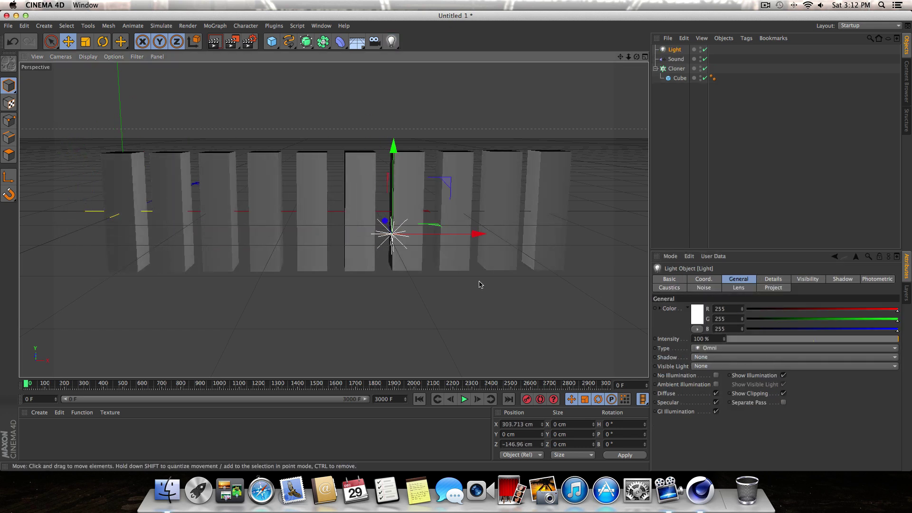
left_click_drag(384, 221, 415, 276)
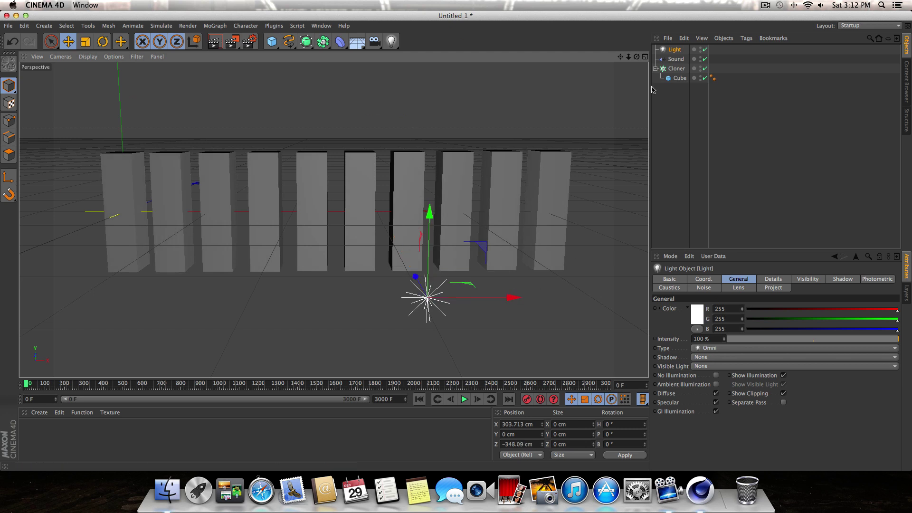
key("Delete")
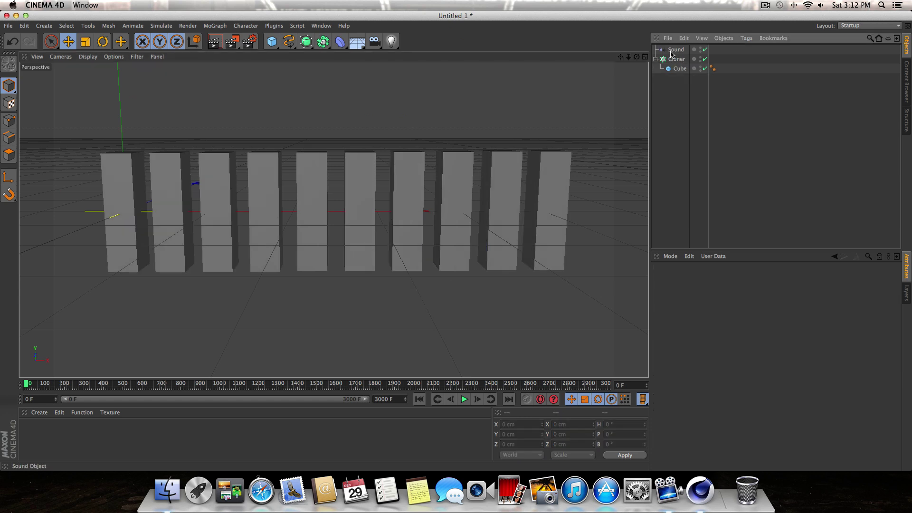
left_click(357, 41)
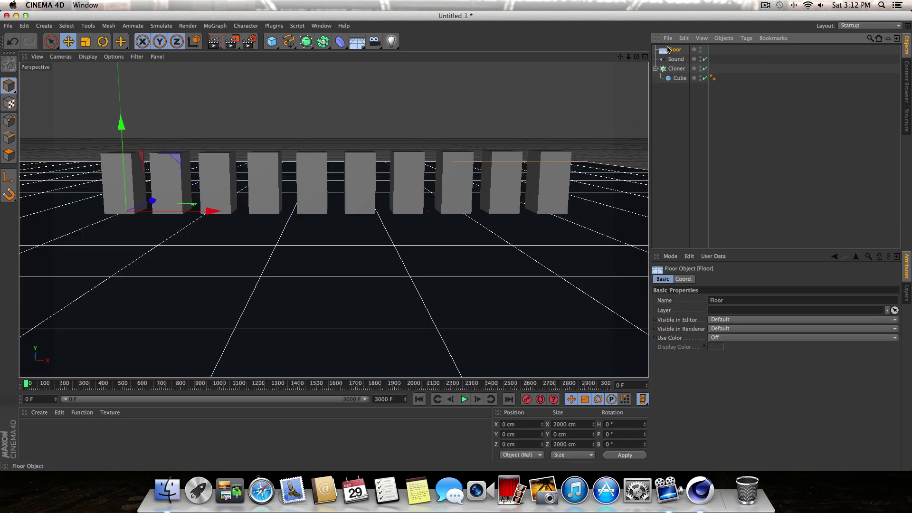
key("Delete")
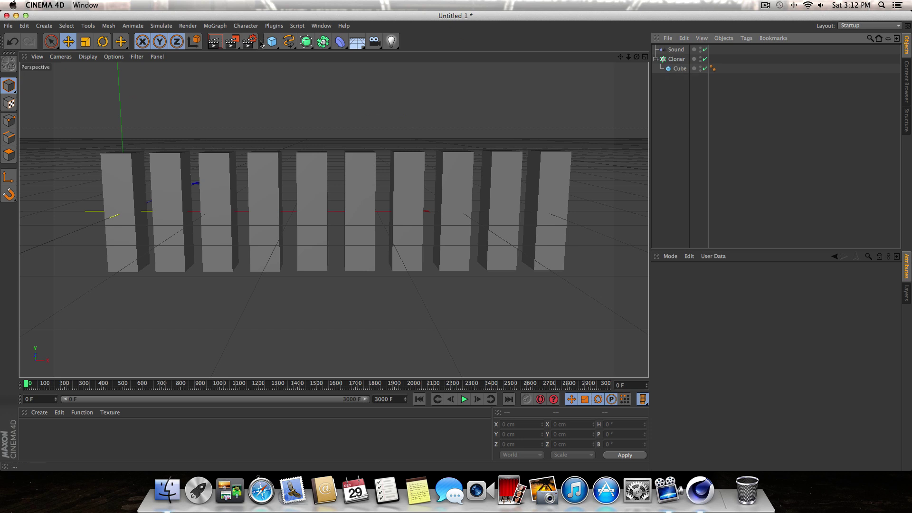